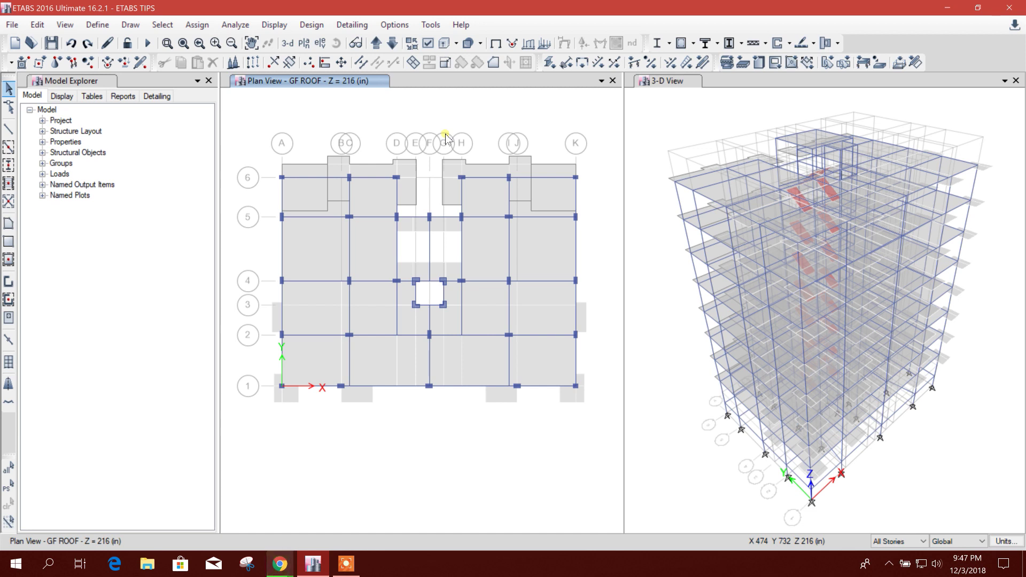
pyautogui.rightClick(443, 130)
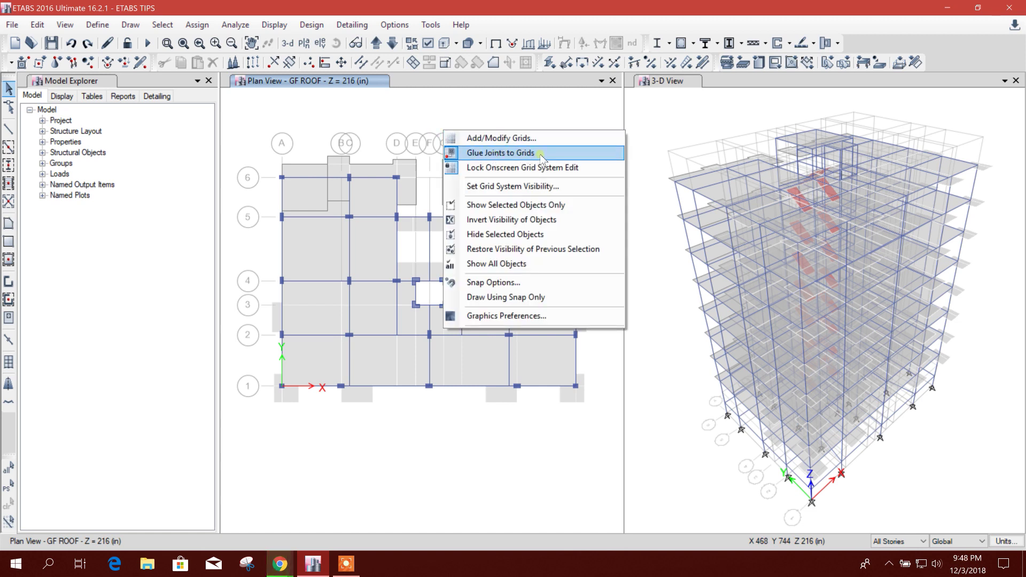
pyautogui.click(378, 138)
pyautogui.moveTo(435, 123); pyautogui.dragTo(433, 112, button='middle')
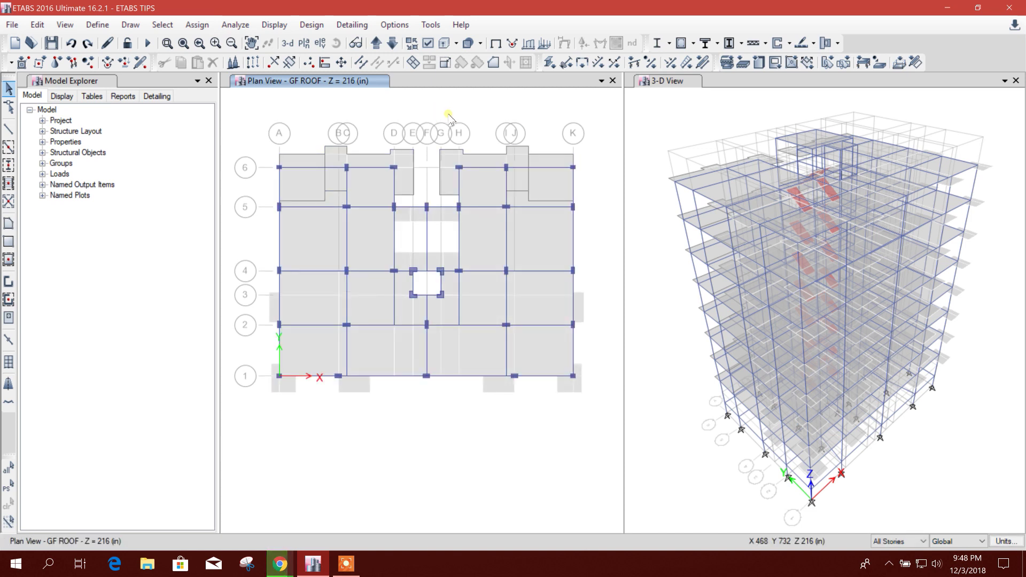
pyautogui.moveTo(471, 415); pyautogui.dragTo(477, 441, button='middle')
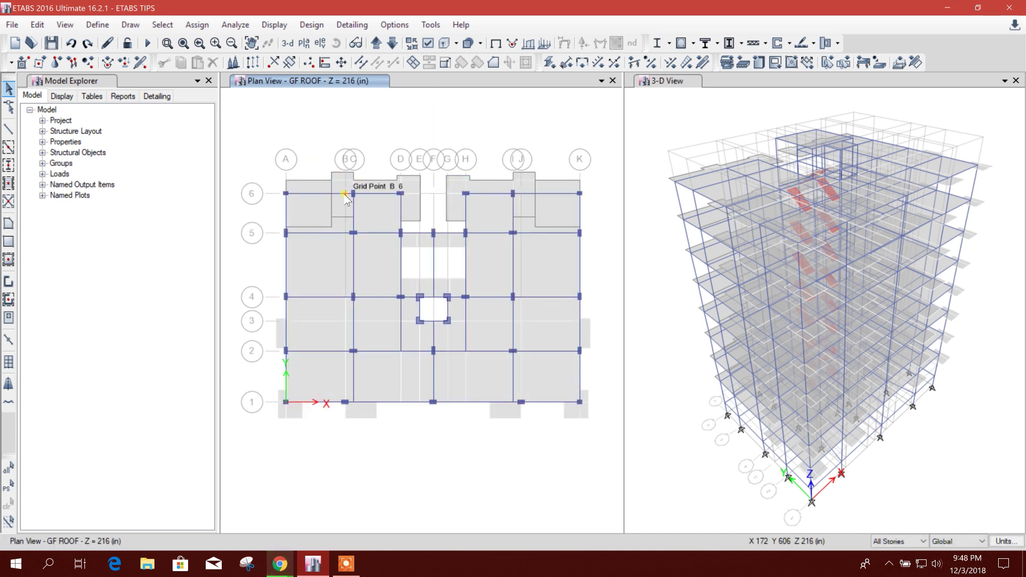
pyautogui.scroll(3, 346, 196)
pyautogui.scroll(-3, 361, 198)
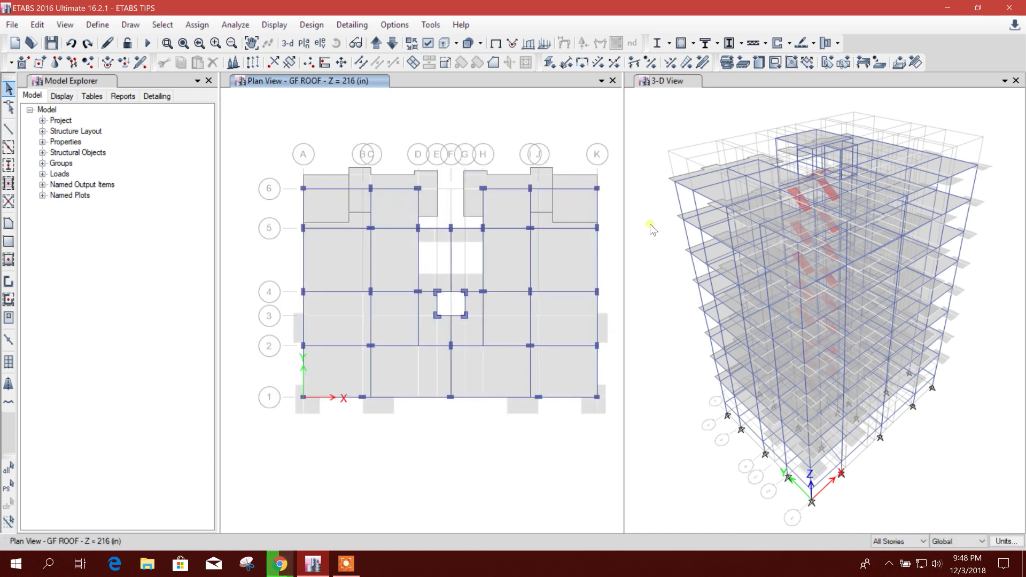
pyautogui.scroll(3, 363, 216)
pyautogui.scroll(-3, 357, 214)
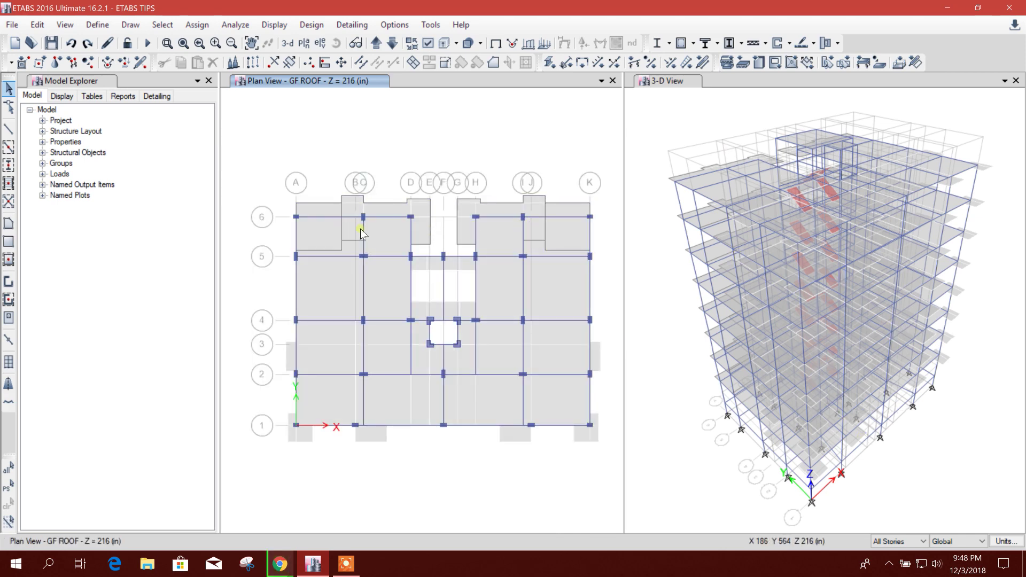
pyautogui.scroll(3, 359, 225)
pyautogui.scroll(-3, 357, 214)
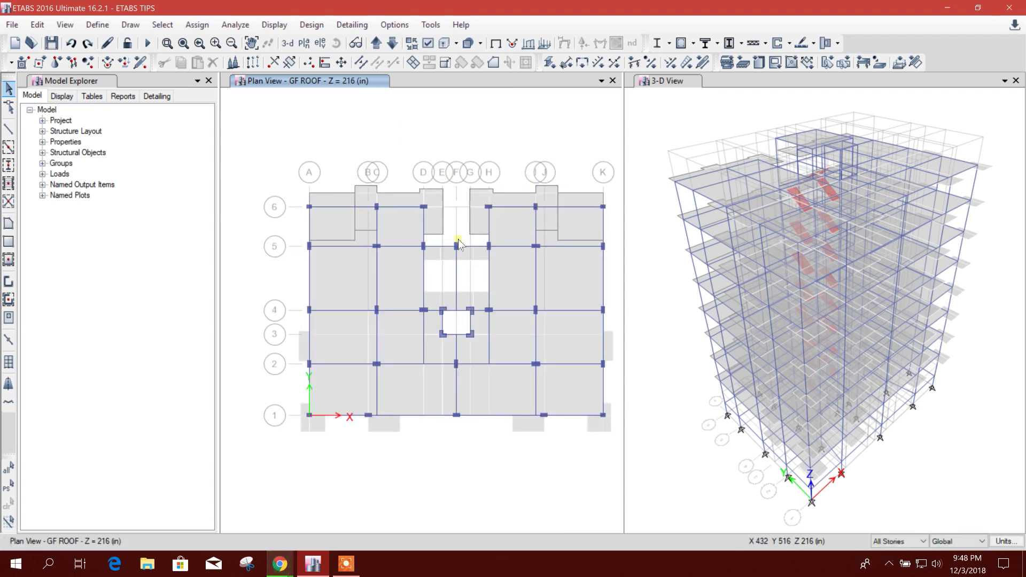
pyautogui.moveTo(457, 238); pyautogui.dragTo(437, 212, button='middle')
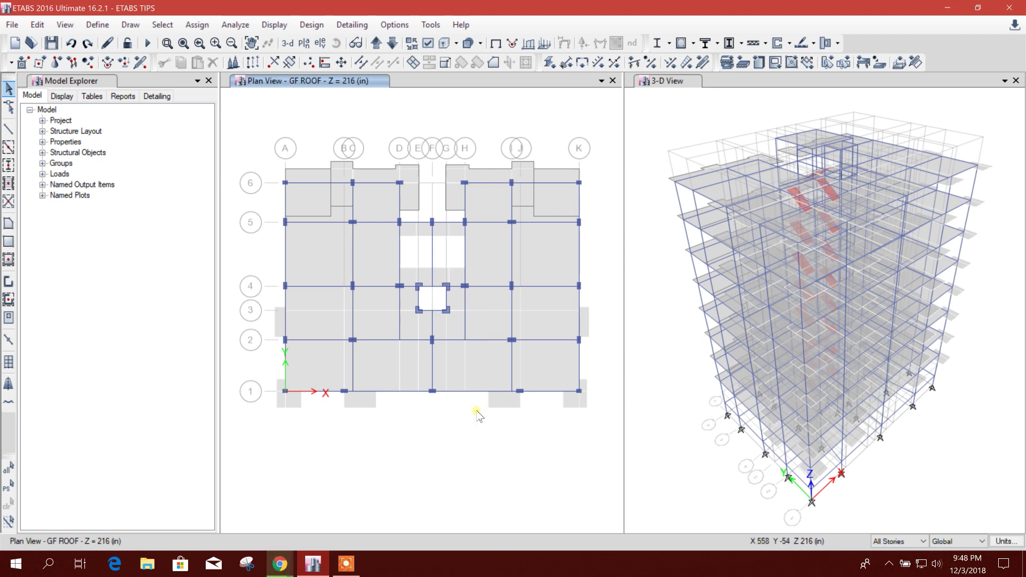
pyautogui.moveTo(434, 147); pyautogui.dragTo(429, 150, button='middle')
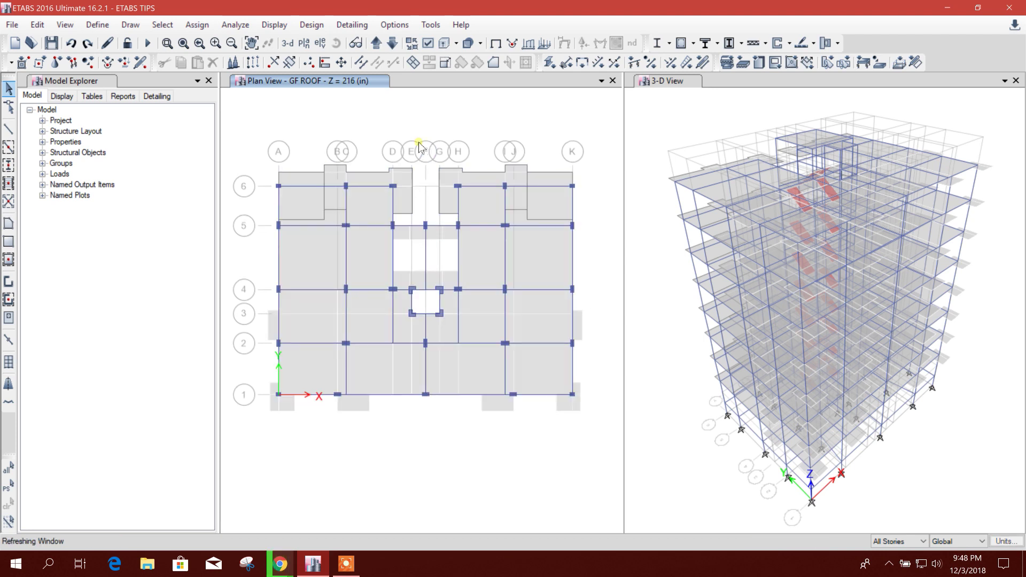
pyautogui.rightClick(428, 113)
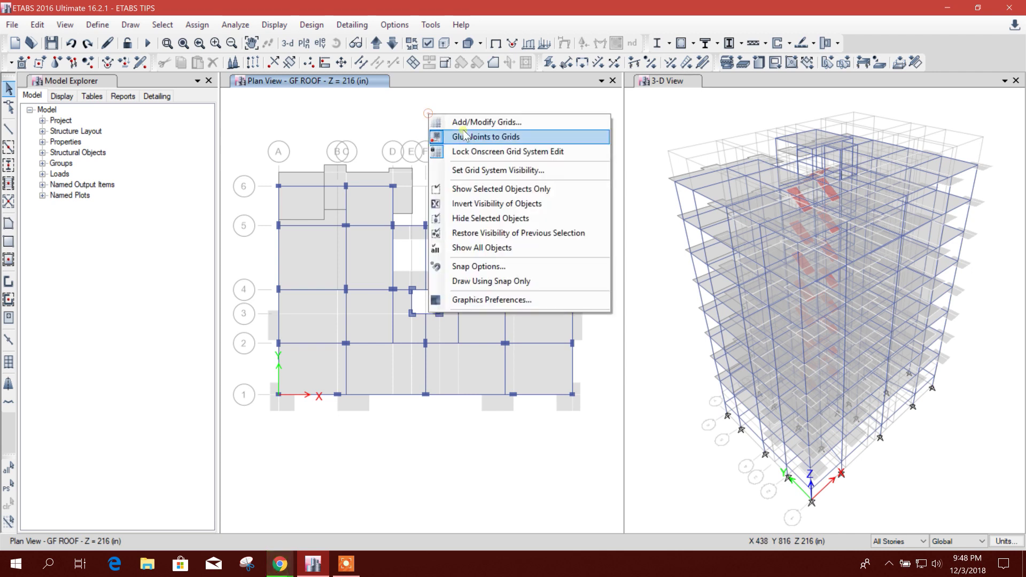
pyautogui.click(361, 112)
pyautogui.moveTo(446, 119); pyautogui.dragTo(437, 113, button='middle')
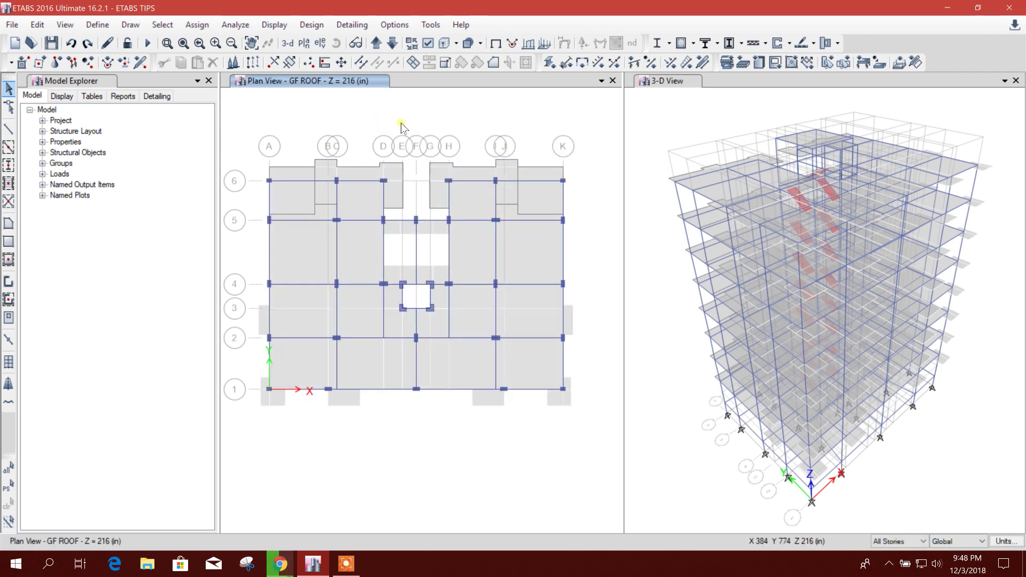
# Step: Toggle Glue Joints to Grids off and back on in the plan view
pyautogui.rightClick(421, 111)
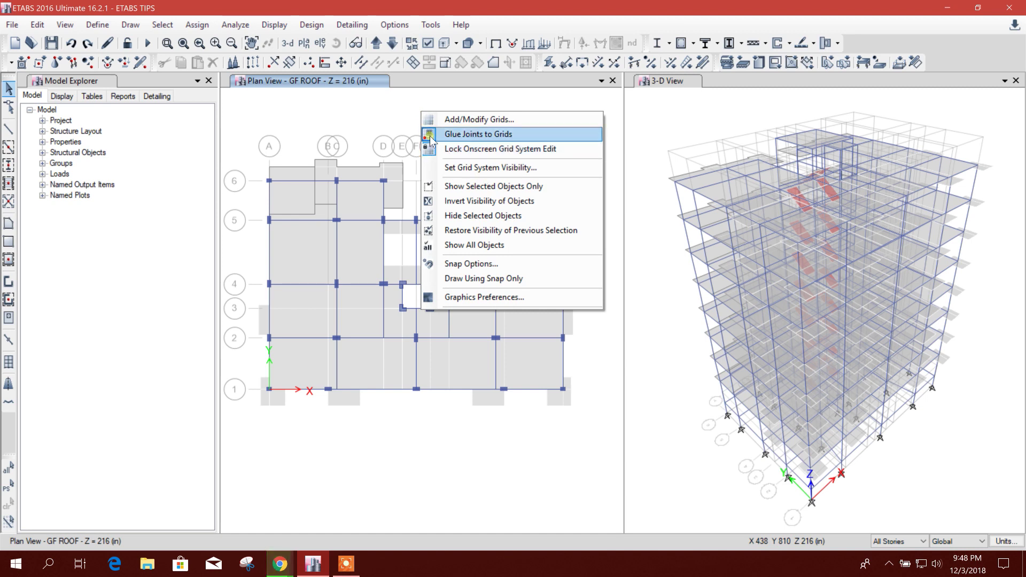
pyautogui.rightClick(439, 125)
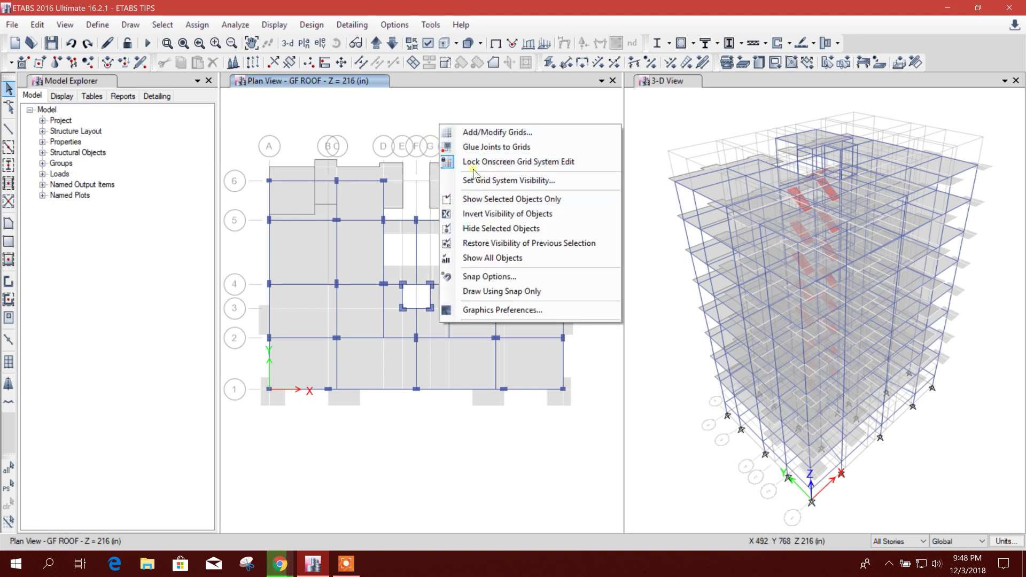
pyautogui.click(448, 148)
pyautogui.rightClick(435, 113)
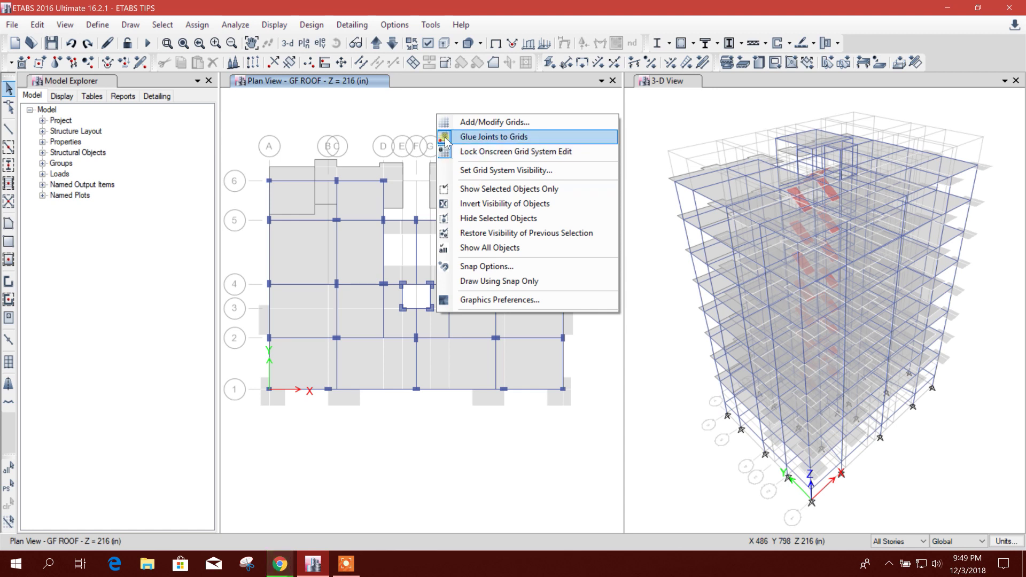
pyautogui.rightClick(467, 114)
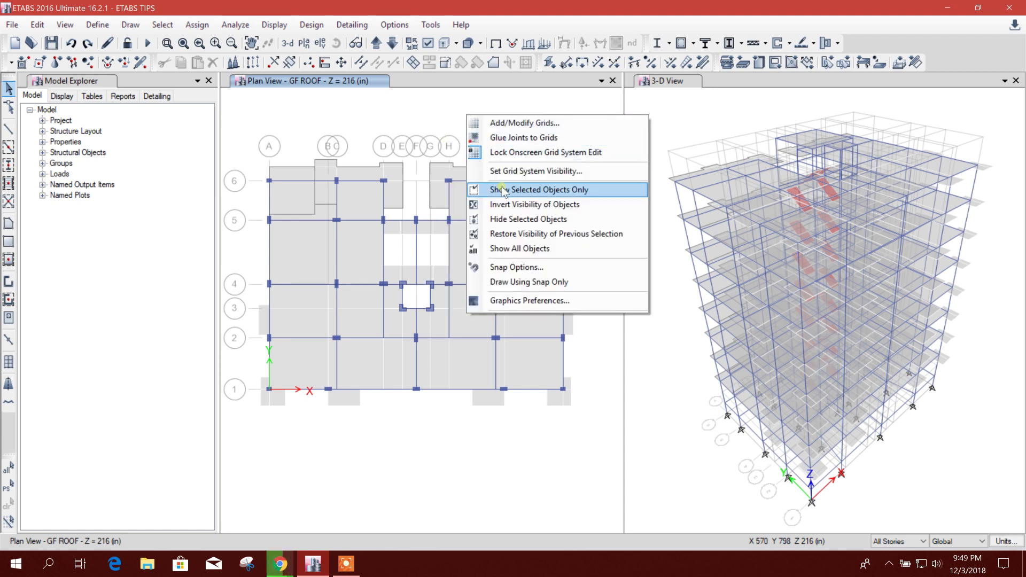
pyautogui.click(476, 139)
# Step: Open grid system G1 for modification and display its grid data as spacing
pyautogui.rightClick(446, 118)
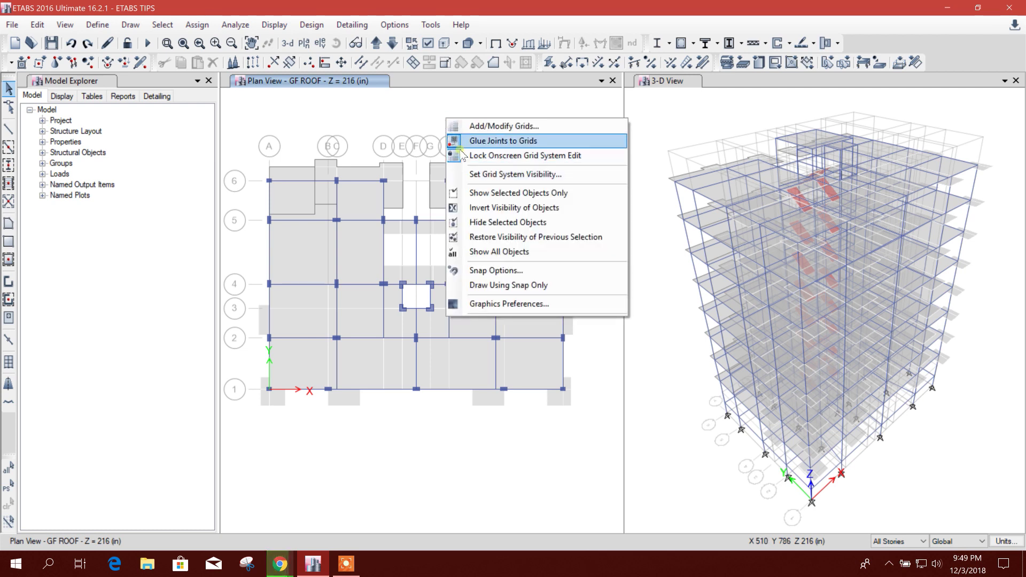
pyautogui.click(510, 128)
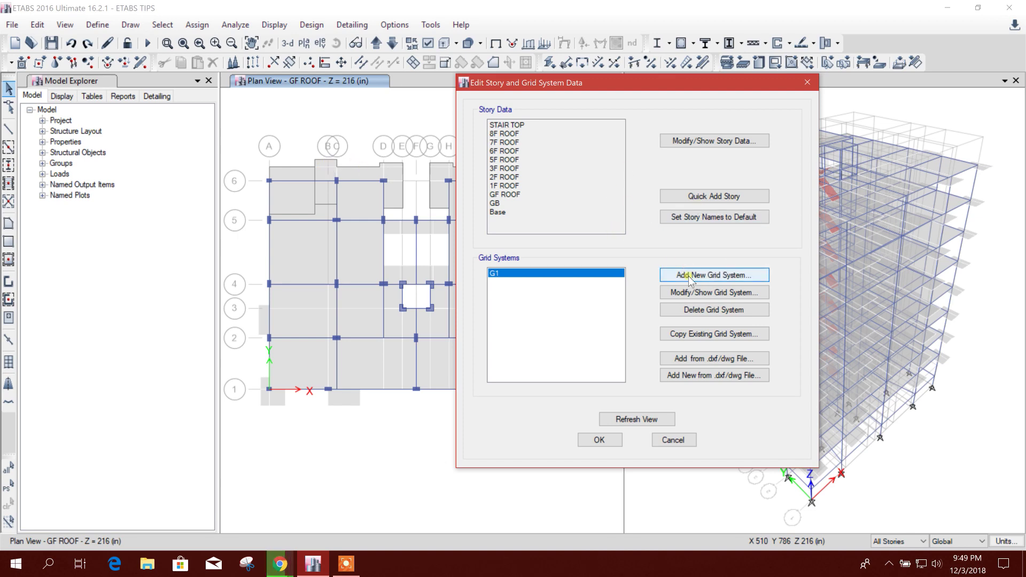
pyautogui.click(692, 293)
pyautogui.moveTo(385, 85); pyautogui.dragTo(613, 44)
pyautogui.click(608, 192)
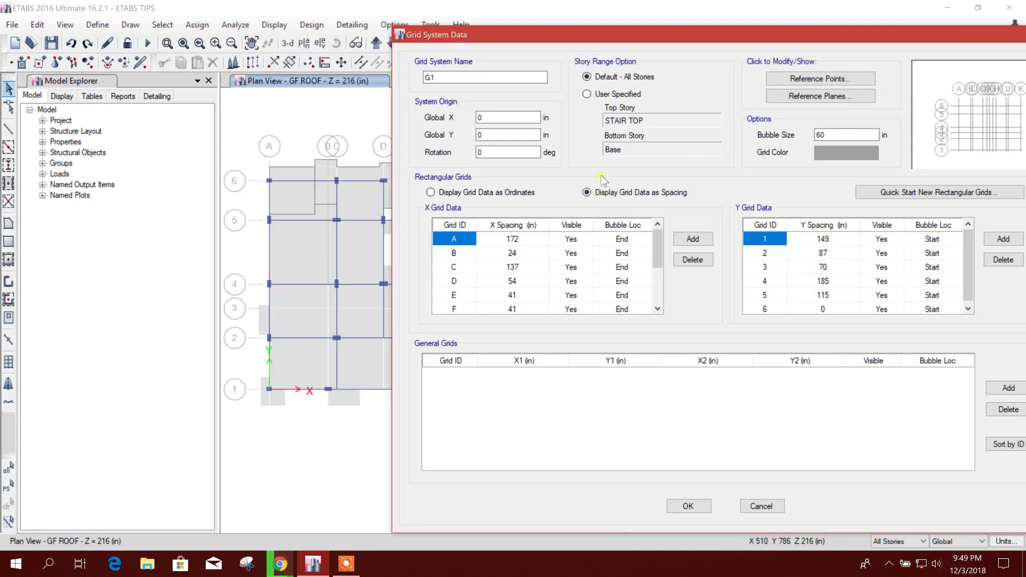
# Step: Set the X spacing of grid A to 180 in and grid B to 36 in, and apply the grid changes
pyautogui.click(529, 243)
pyautogui.click(516, 240)
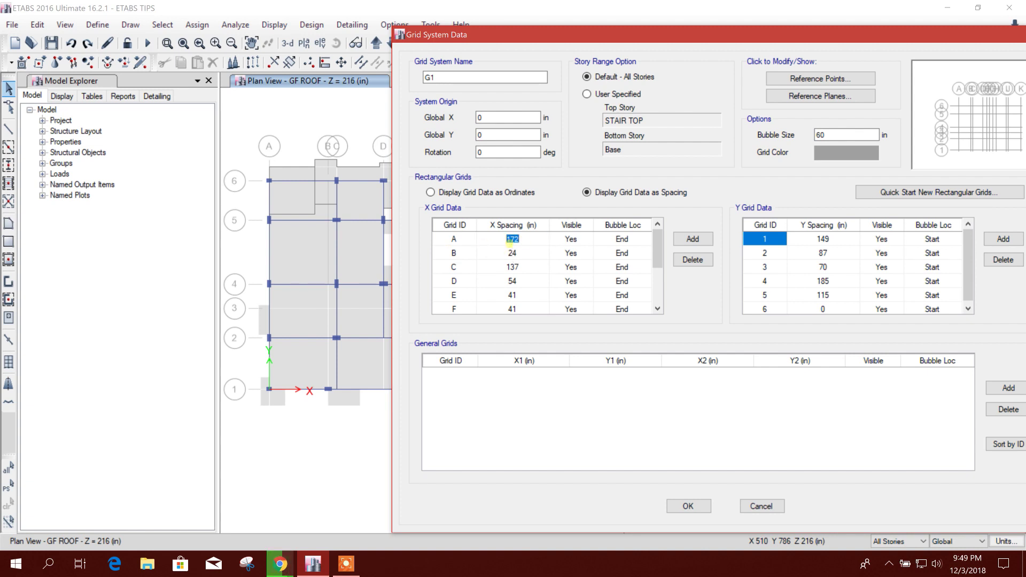
pyautogui.write('180')
pyautogui.click(511, 249)
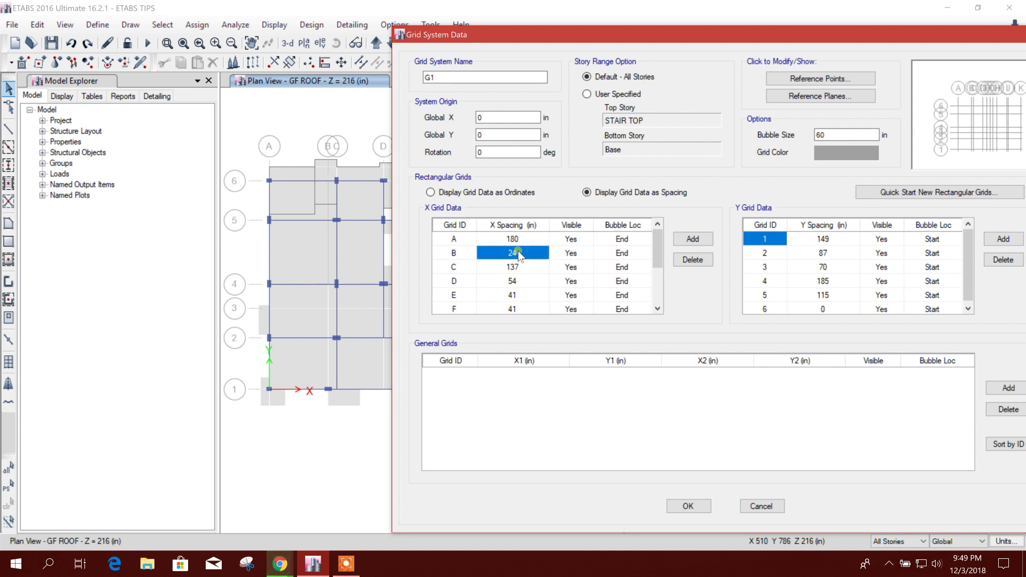
pyautogui.click(520, 254)
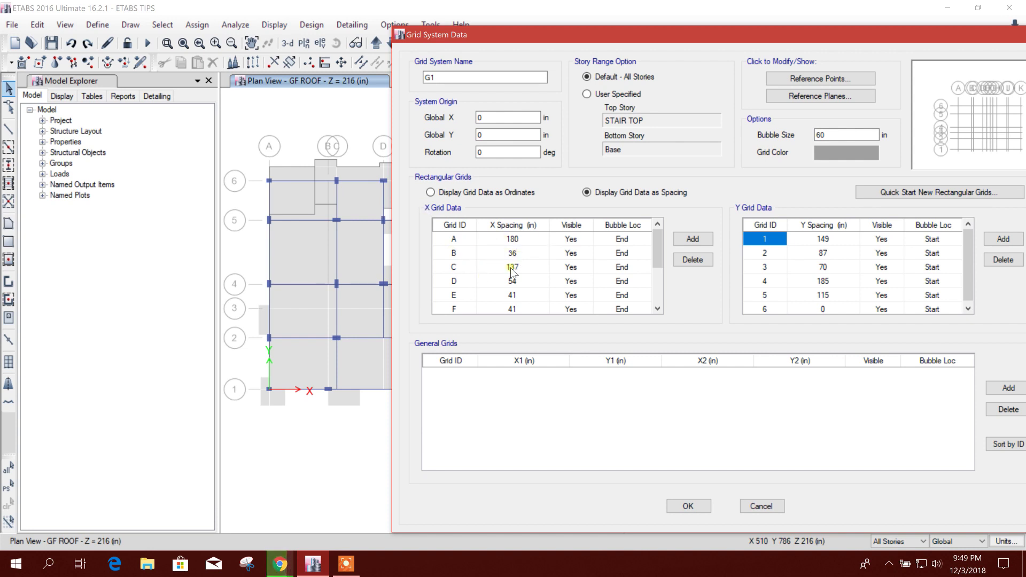
pyautogui.click(511, 269)
pyautogui.moveTo(676, 41); pyautogui.dragTo(529, 25)
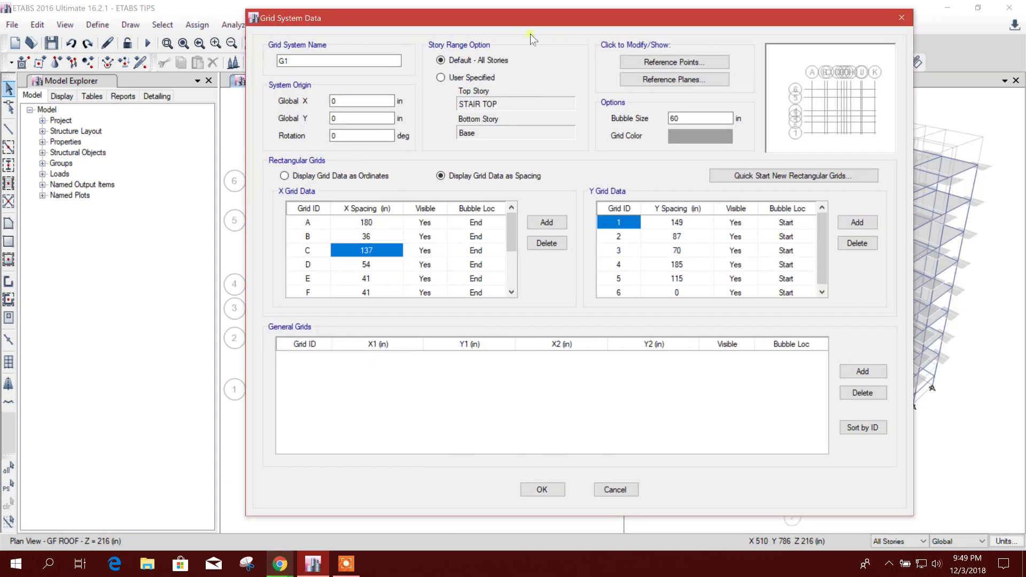
pyautogui.click(541, 490)
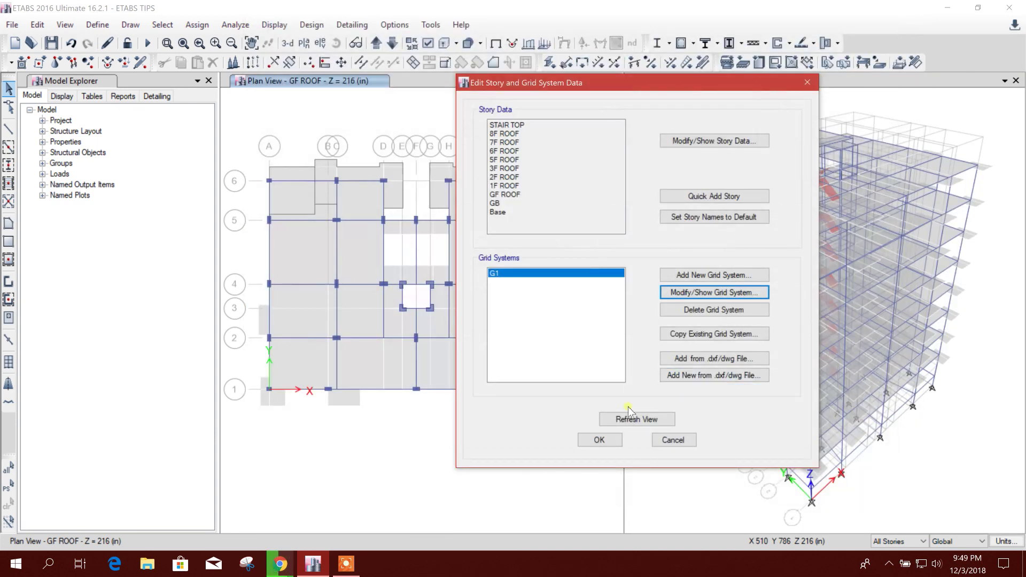
pyautogui.click(609, 439)
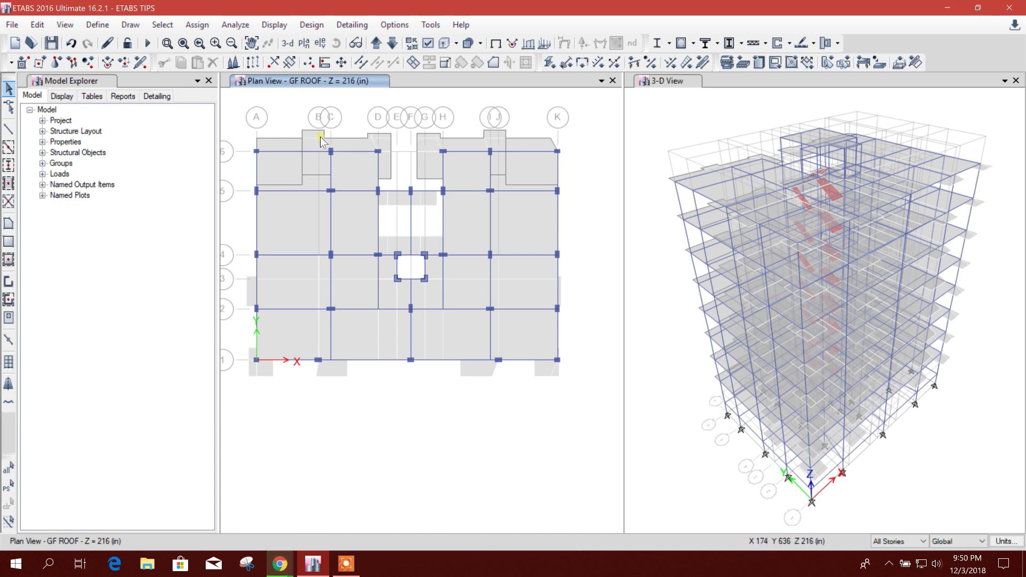
# Step: Move the slab edge joints between grids B and C above grid 6 by 20 in in X, using grid point C-6 as reference, with Delta Y 0
pyautogui.scroll(3, 328, 152)
pyautogui.moveTo(332, 154); pyautogui.dragTo(363, 208, button='middle')
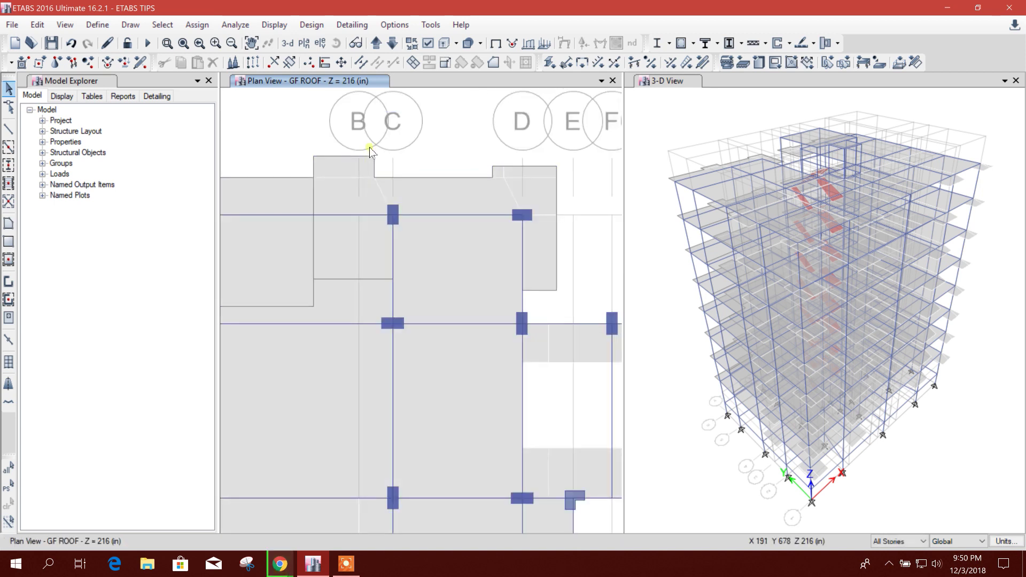
pyautogui.moveTo(369, 148); pyautogui.dragTo(386, 193)
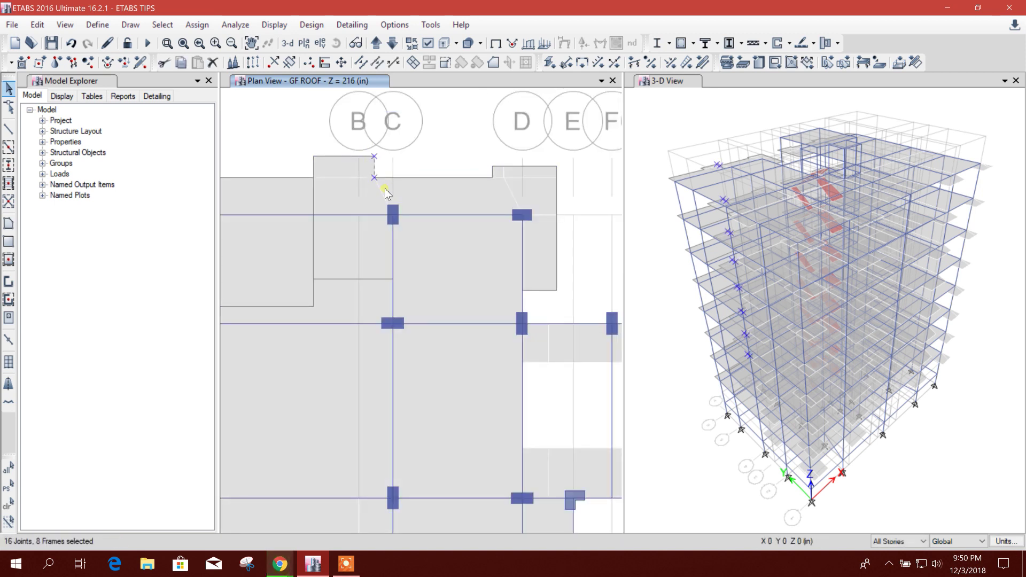
pyautogui.click(341, 62)
pyautogui.click(643, 327)
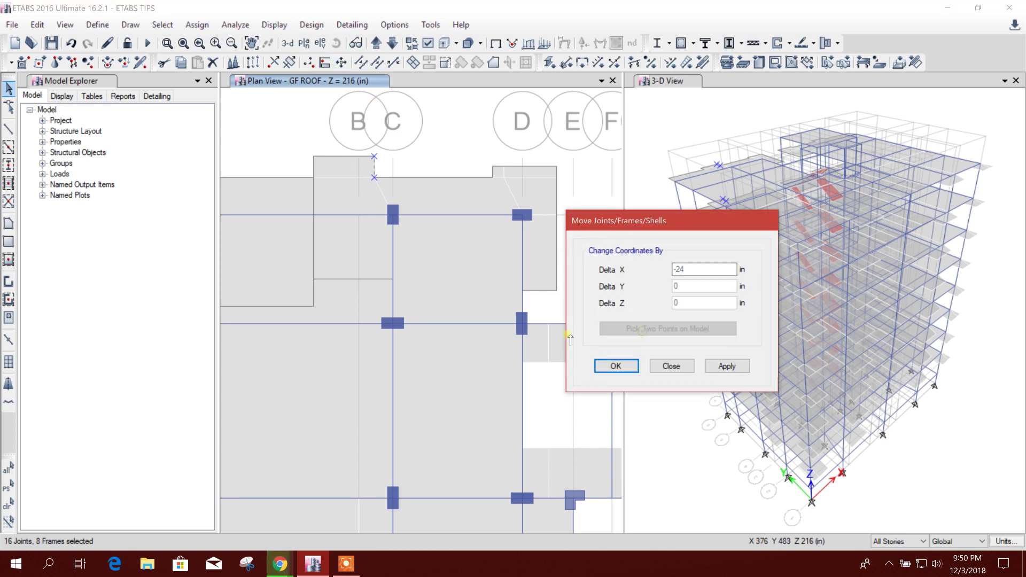
pyautogui.click(375, 178)
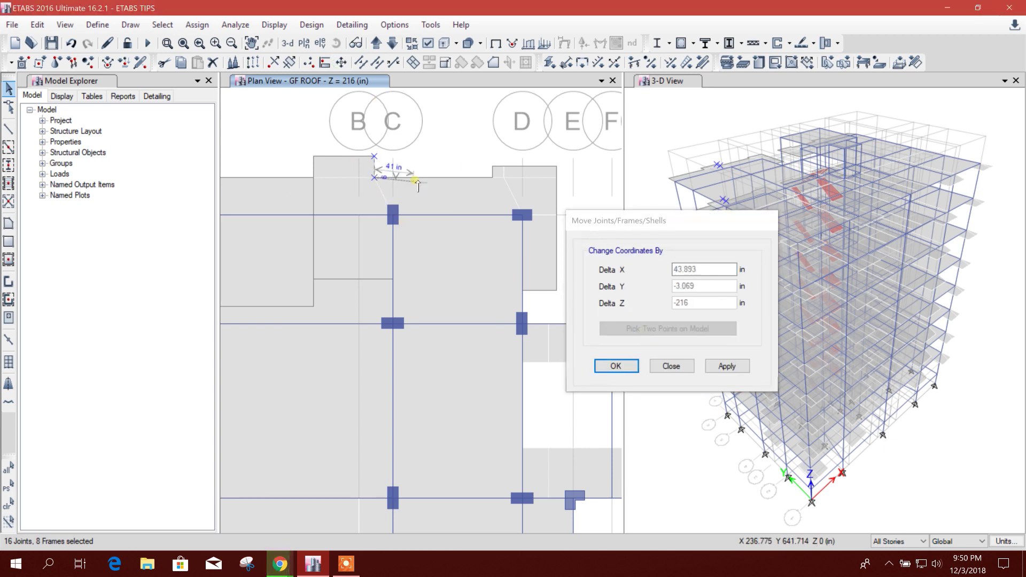
pyautogui.click(393, 217)
pyautogui.doubleClick(689, 287)
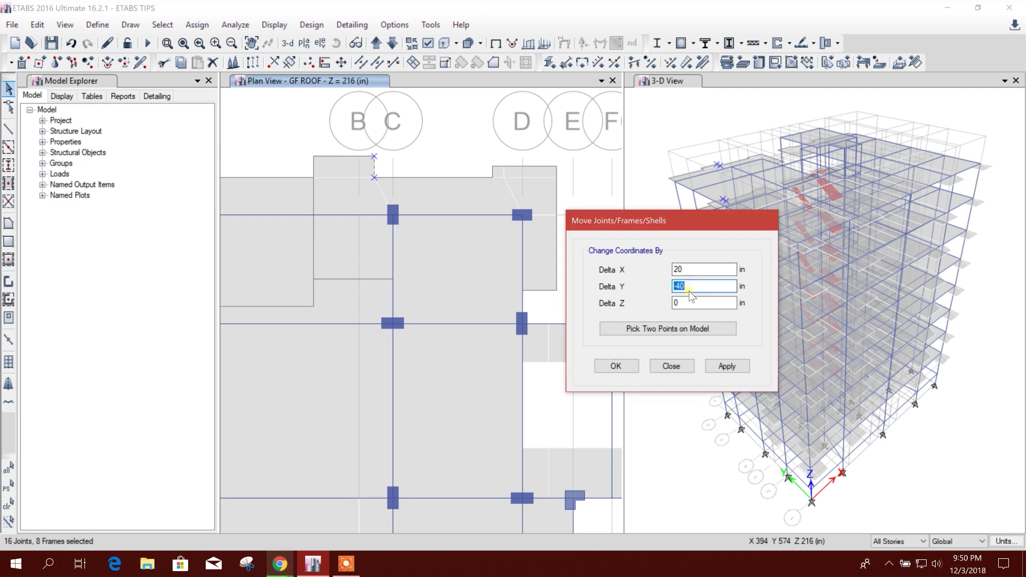
pyautogui.write('0')
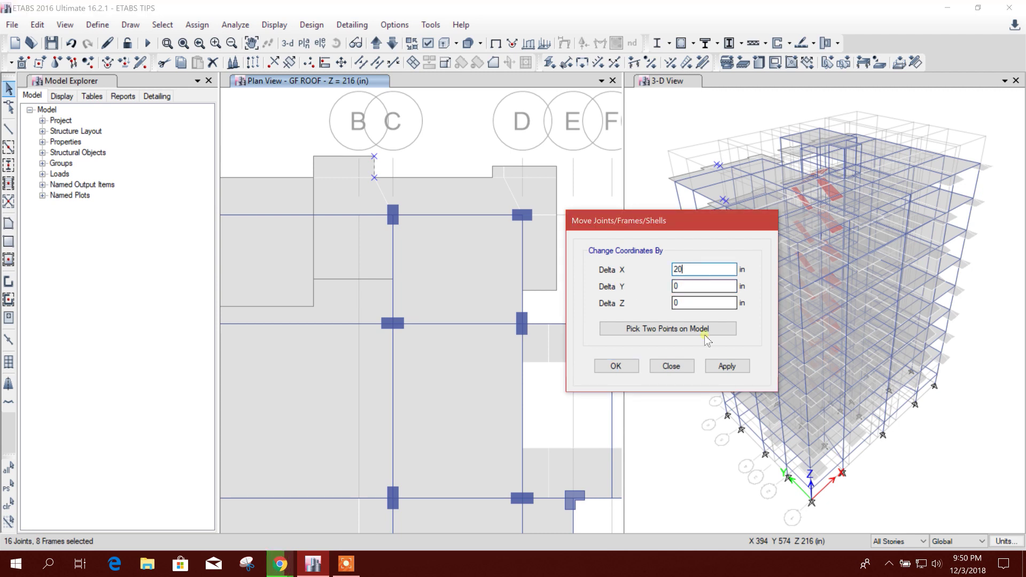
pyautogui.click(725, 368)
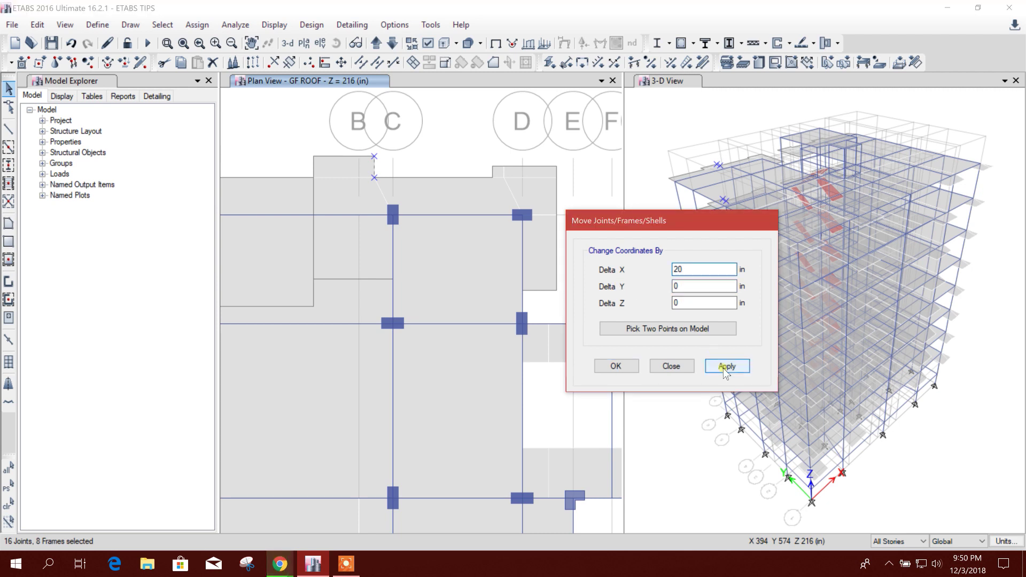
pyautogui.click(672, 367)
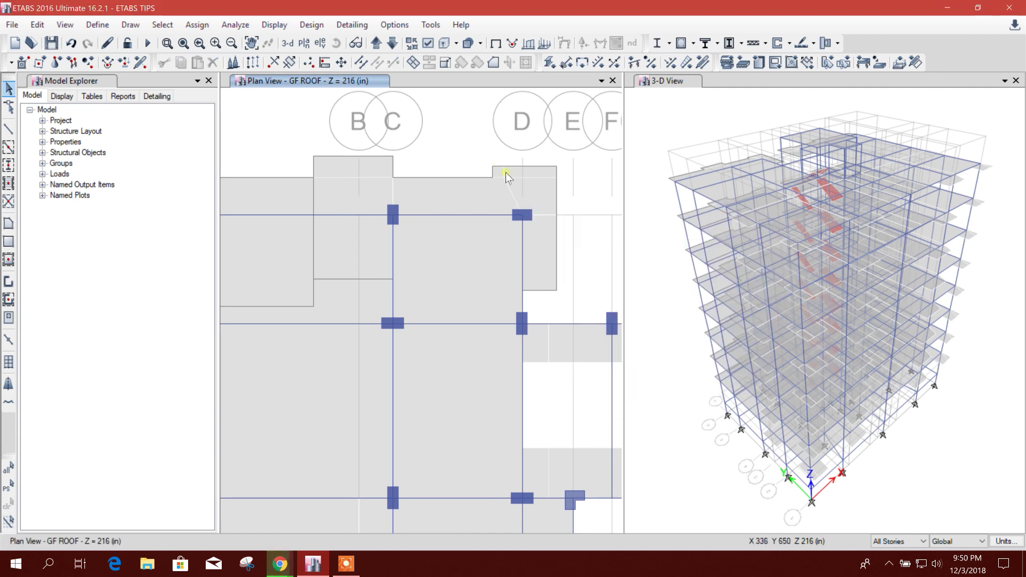
# Step: Move the slab corner joints beside grid D above grid 6 by 20 in in X, using grid point D-6 as reference, with Delta Y 0
pyautogui.moveTo(484, 150); pyautogui.dragTo(518, 199)
pyautogui.press('Escape')
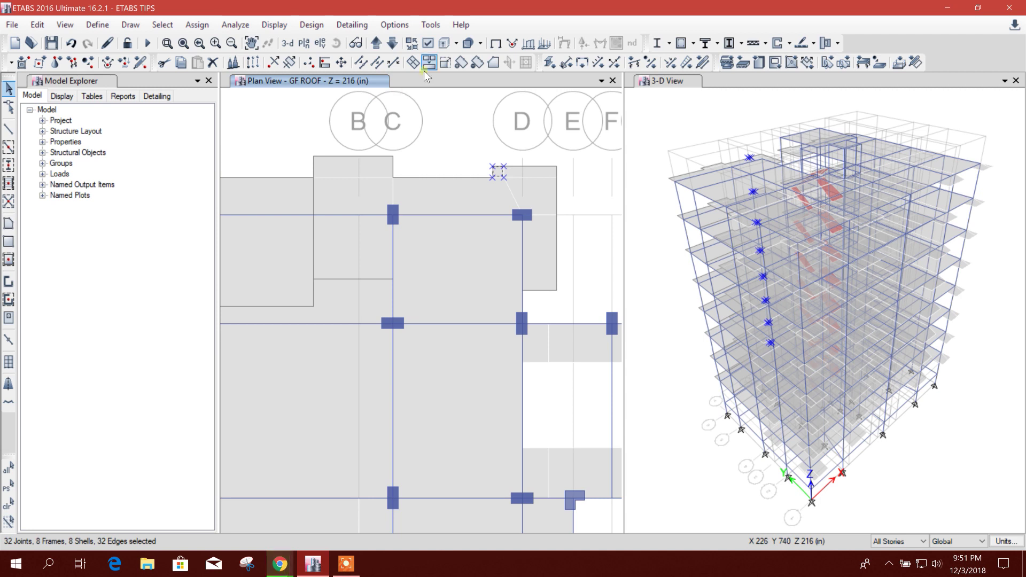
pyautogui.click(341, 62)
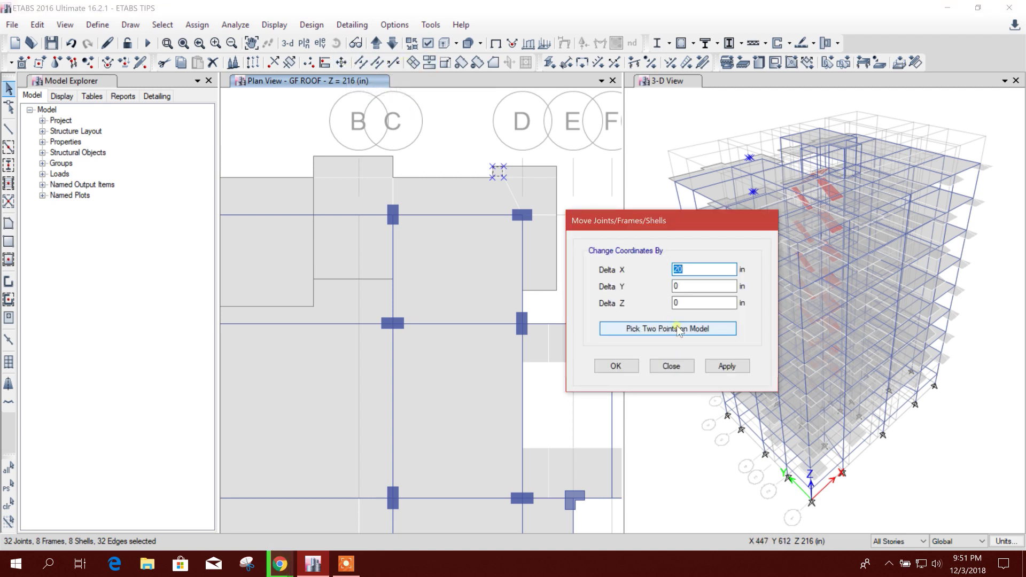
pyautogui.click(647, 327)
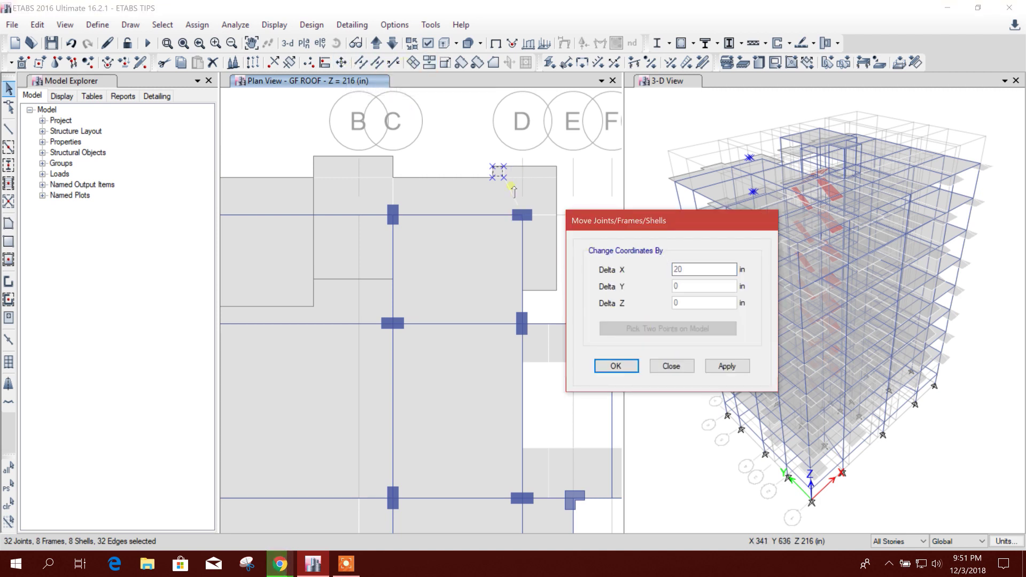
pyautogui.click(504, 178)
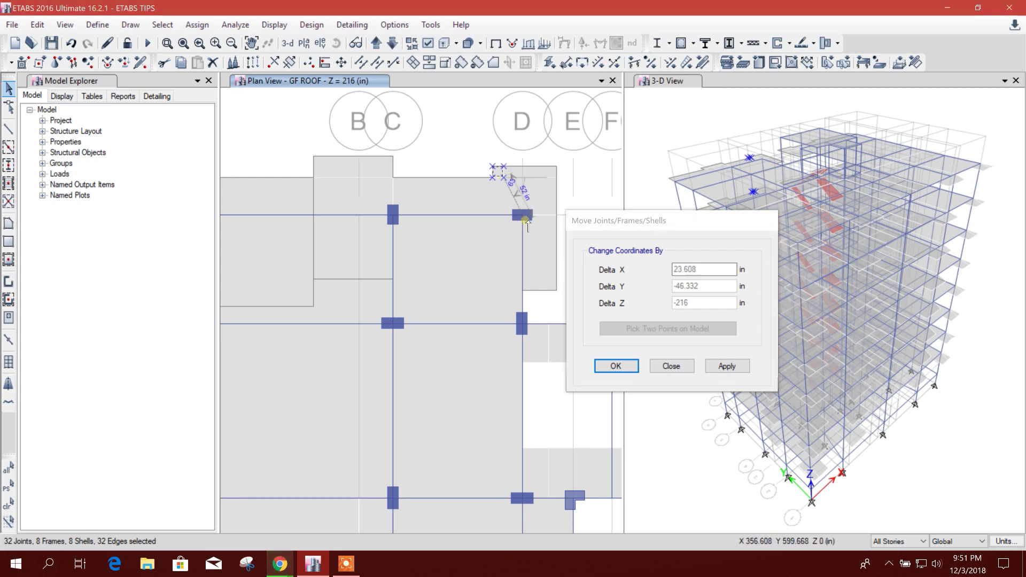
pyautogui.click(522, 216)
pyautogui.click(634, 286)
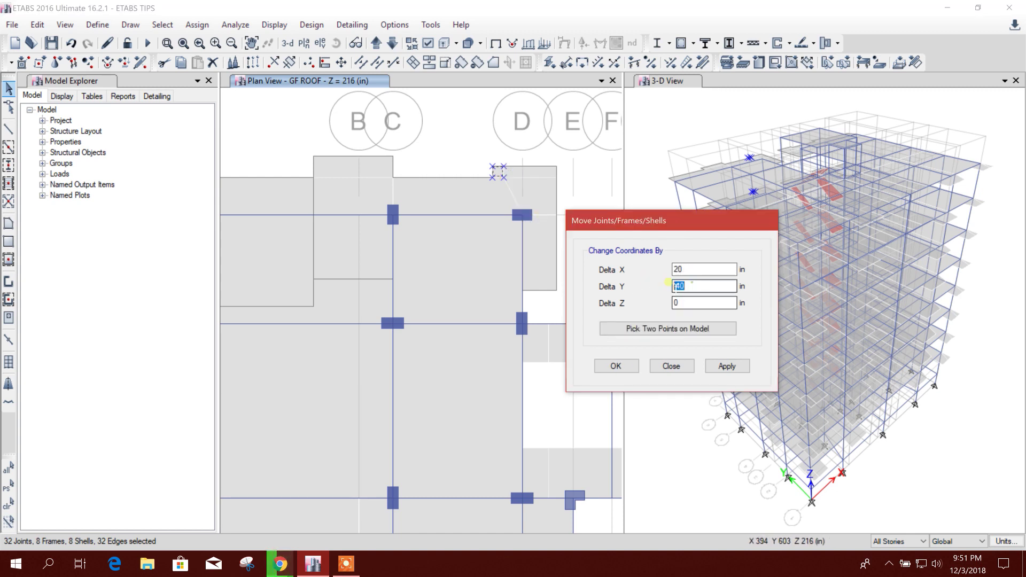
pyautogui.click(695, 303)
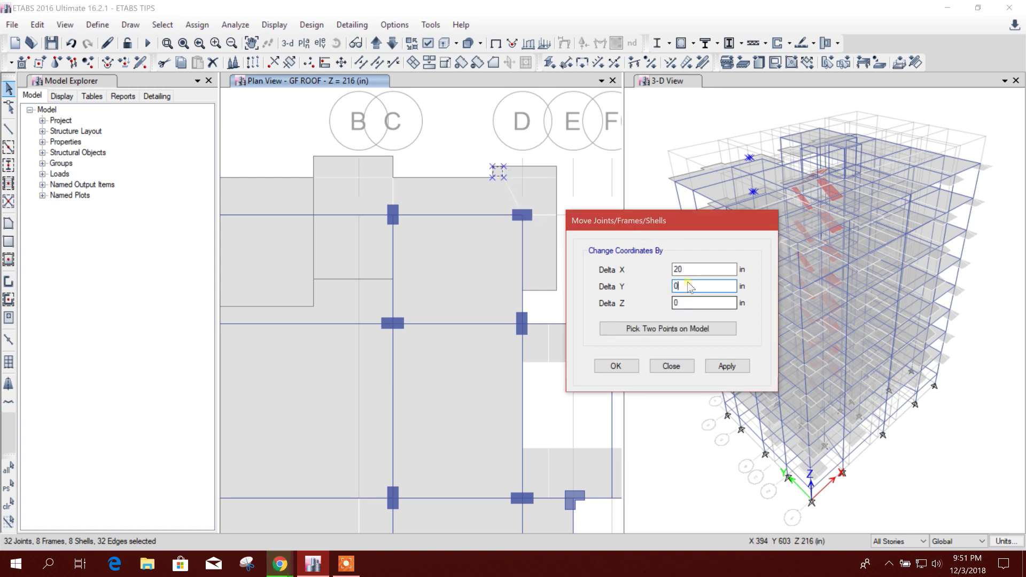
pyautogui.click(691, 287)
pyautogui.click(690, 270)
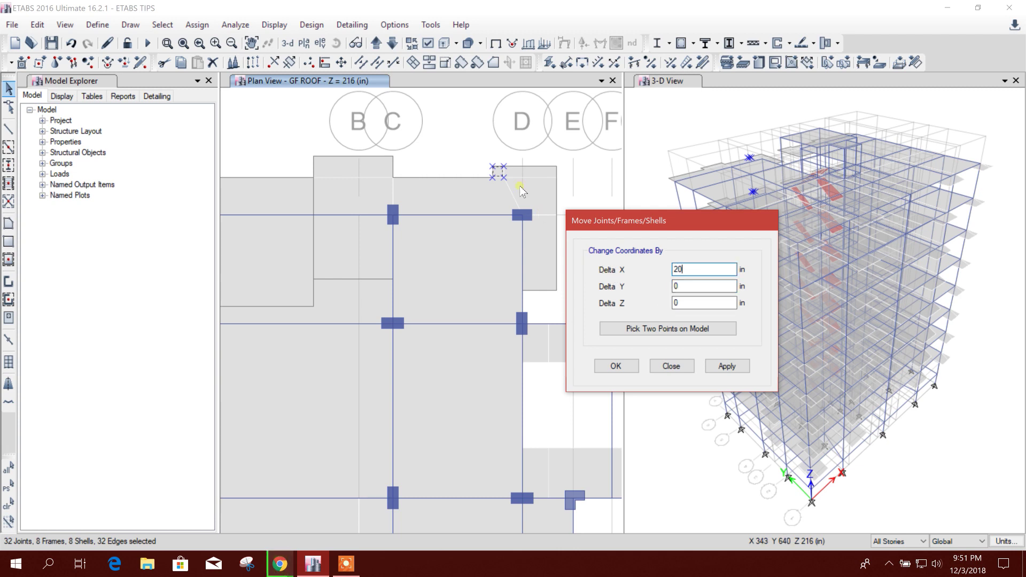
pyautogui.click(724, 366)
pyautogui.click(671, 366)
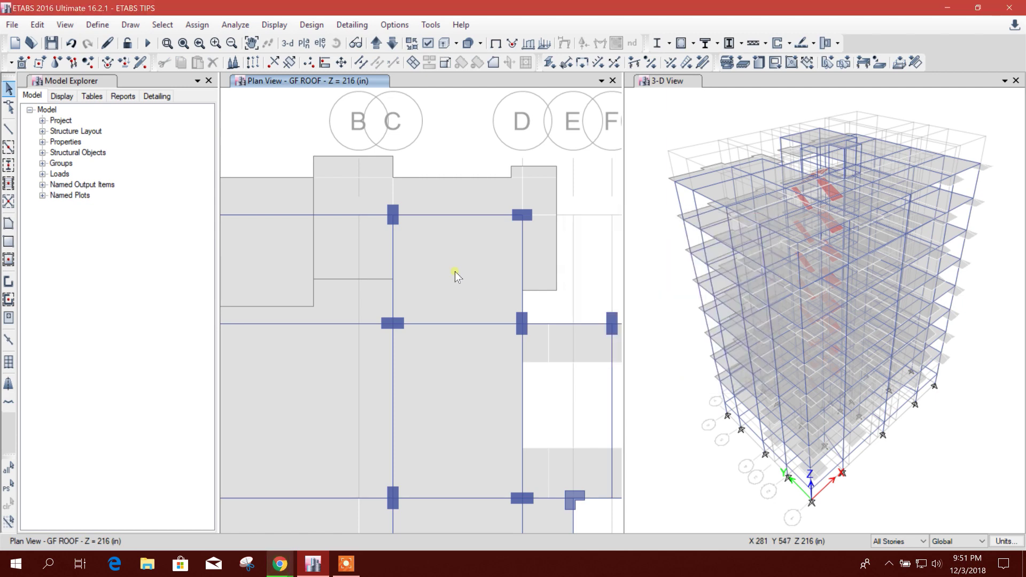
# Step: Select the slab corner joints below grid 1 near grid B, the left edge of the slab between H and I, and the slab joints near K
pyautogui.scroll(-5, 454, 271)
pyautogui.moveTo(502, 515); pyautogui.dragTo(497, 507, button='middle')
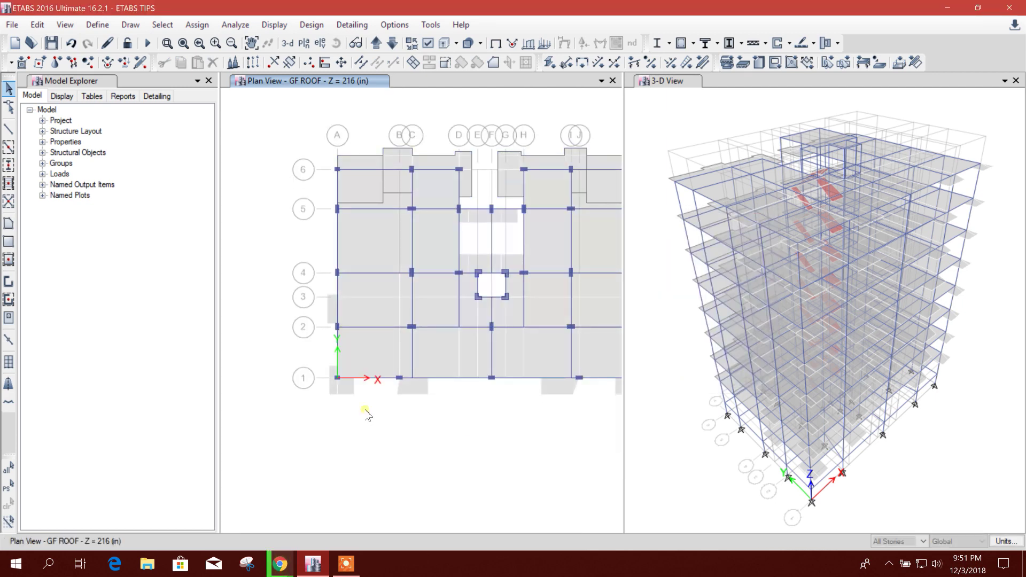
pyautogui.scroll(3, 392, 415)
pyautogui.moveTo(553, 420); pyautogui.dragTo(395, 403, button='middle')
pyautogui.scroll(-3, 394, 403)
pyautogui.scroll(3, 528, 393)
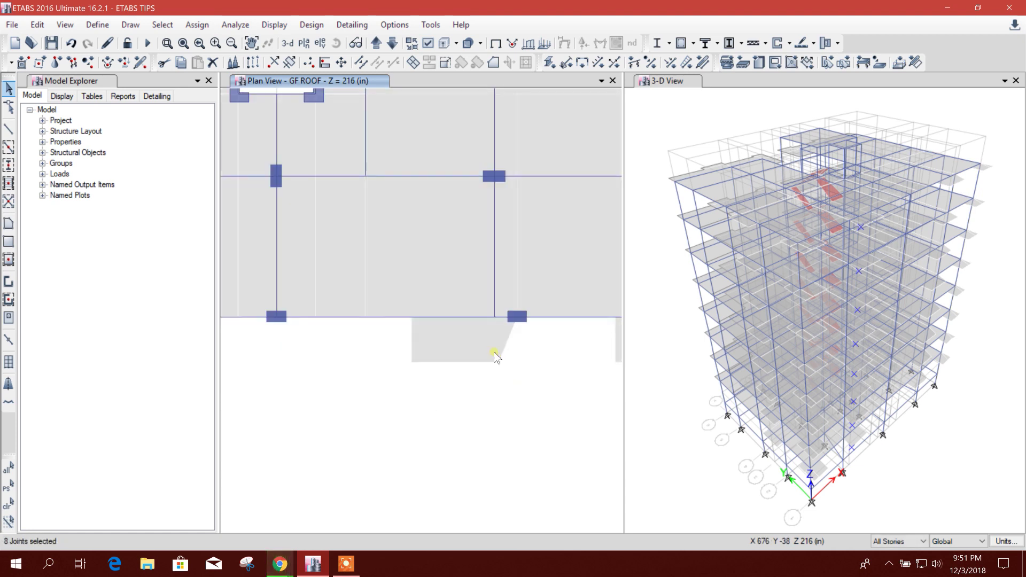
pyautogui.moveTo(408, 302); pyautogui.dragTo(426, 385)
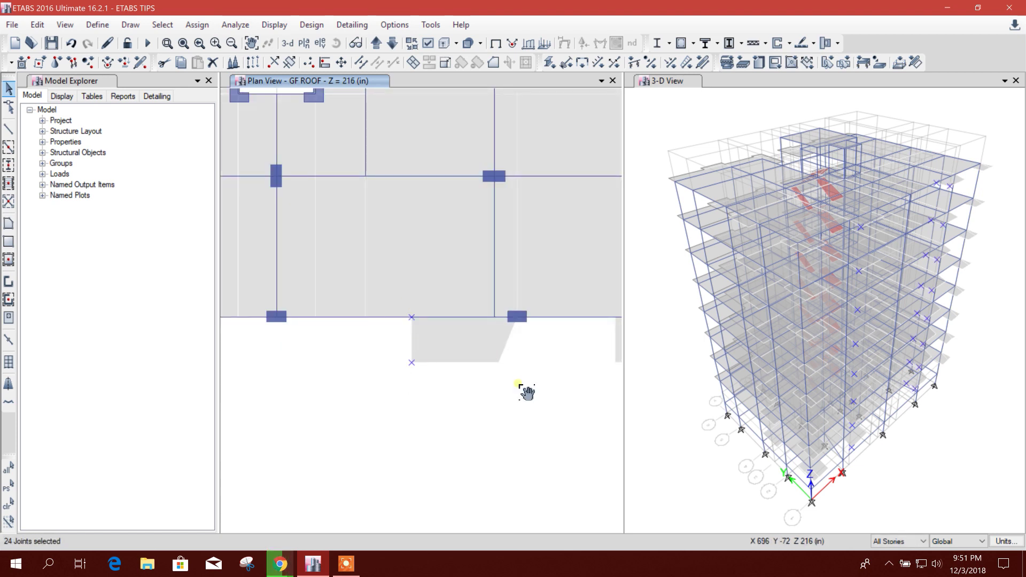
pyautogui.moveTo(522, 388); pyautogui.dragTo(382, 402, button='middle')
pyautogui.moveTo(512, 364); pyautogui.dragTo(537, 399)
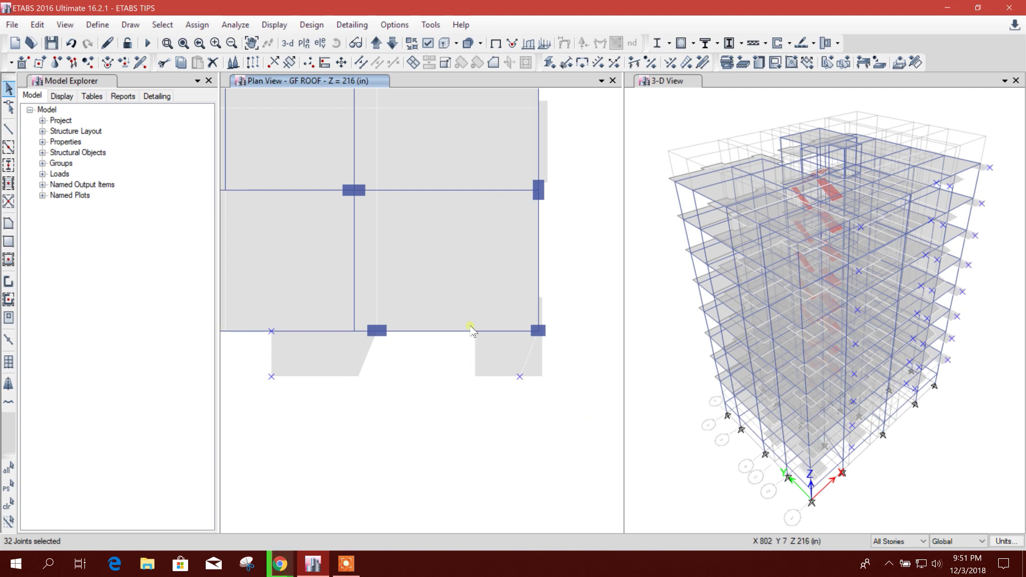
pyautogui.moveTo(472, 325); pyautogui.dragTo(493, 387)
# Step: Add the slab edge joints above grid 6 near grids K, I and H to the selection and move all selected joints by 20 in in X
pyautogui.scroll(-2, 496, 419)
pyautogui.click(495, 160)
pyautogui.scroll(2, 495, 161)
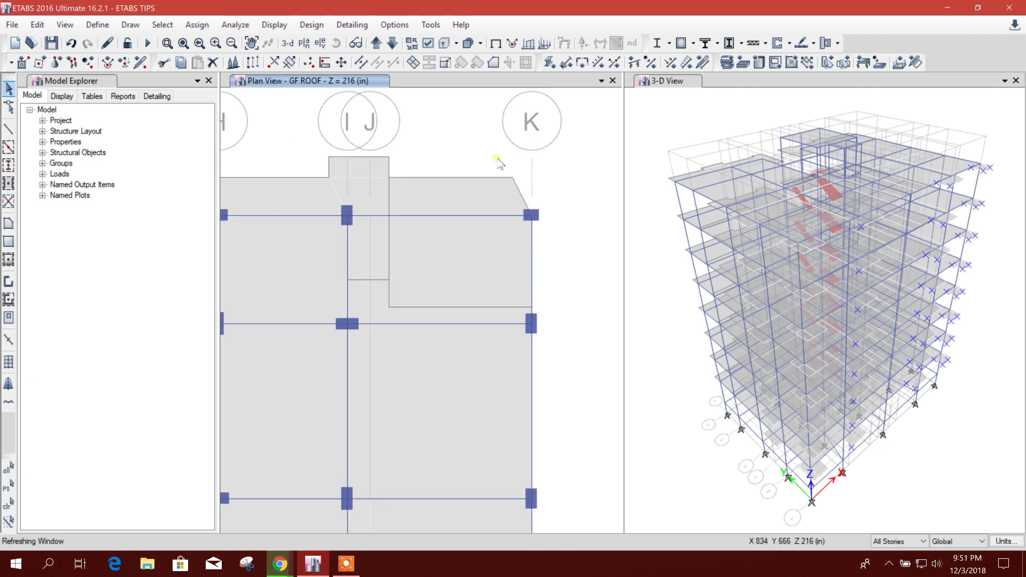
pyautogui.moveTo(454, 180); pyautogui.dragTo(534, 192, button='middle')
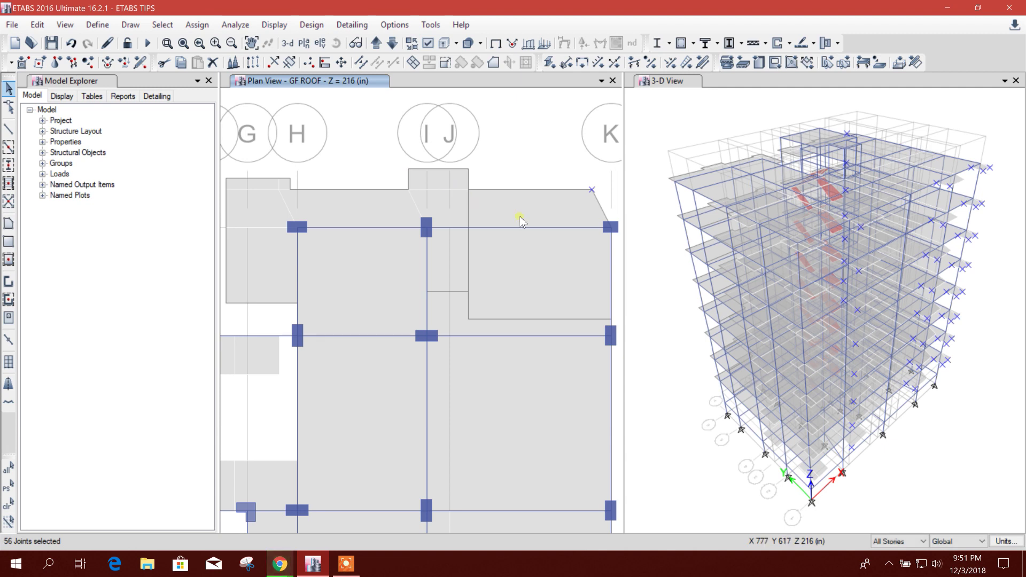
pyautogui.scroll(-1, 466, 216)
pyautogui.scroll(1, 411, 194)
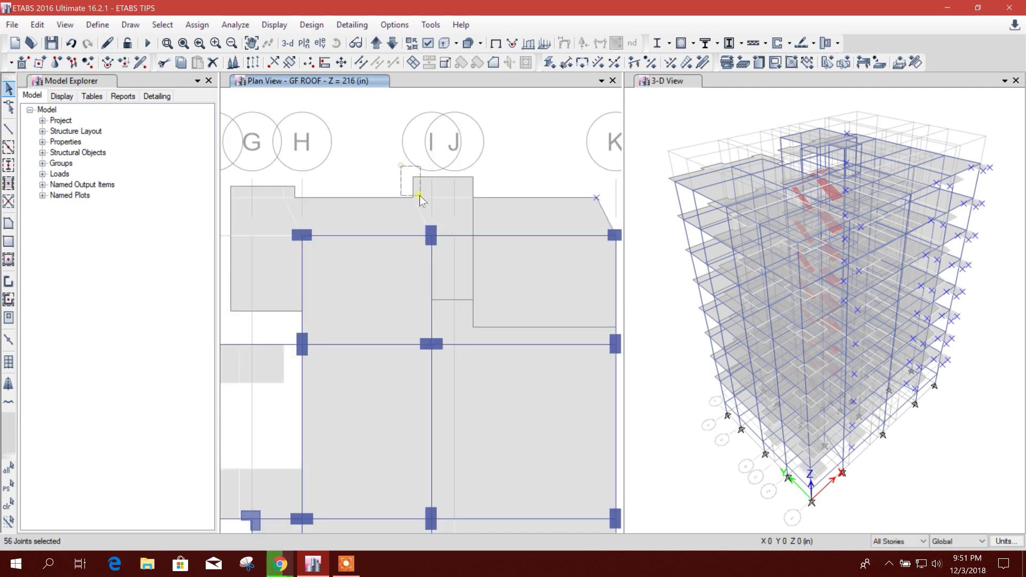
pyautogui.moveTo(419, 196); pyautogui.dragTo(420, 196)
pyautogui.moveTo(358, 184); pyautogui.dragTo(452, 176, button='middle')
pyautogui.moveTo(370, 166); pyautogui.dragTo(418, 201)
pyautogui.scroll(-5, 418, 201)
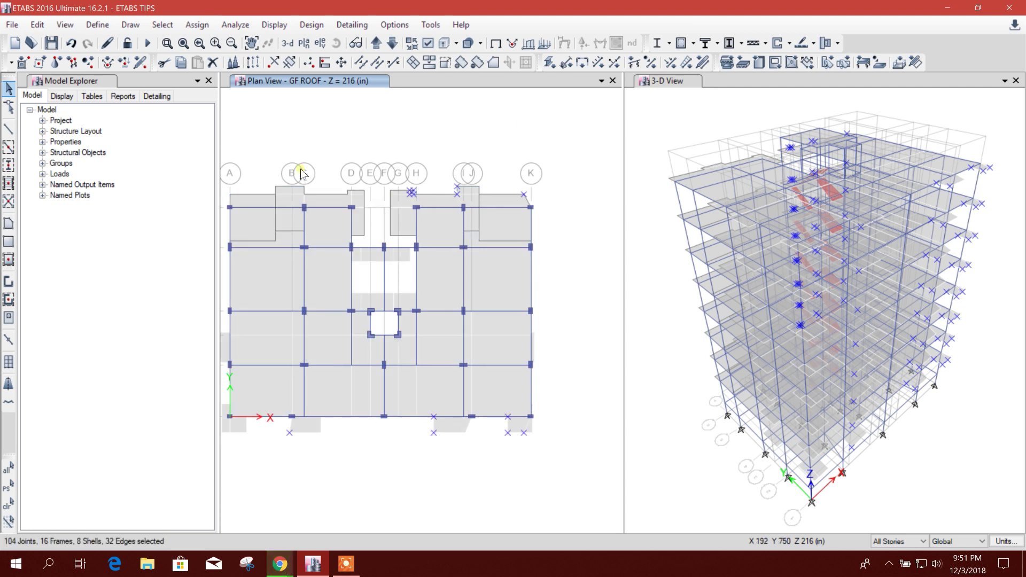
pyautogui.click(323, 62)
pyautogui.click(719, 367)
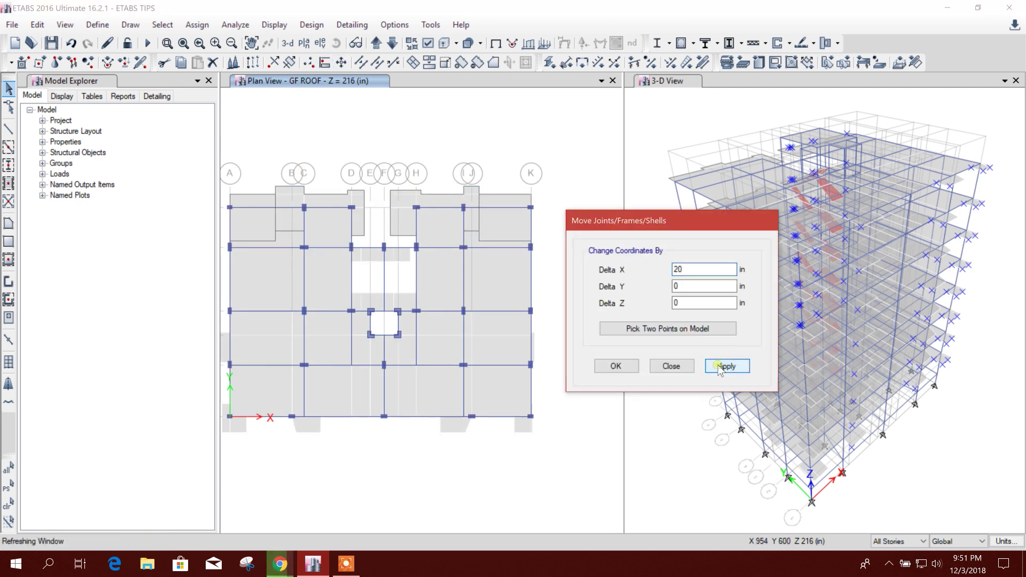
pyautogui.click(672, 367)
# Step: Move the outer corner joint of the slanted slab below grid 1 near grid J by 20 in in X
pyautogui.scroll(4, 447, 402)
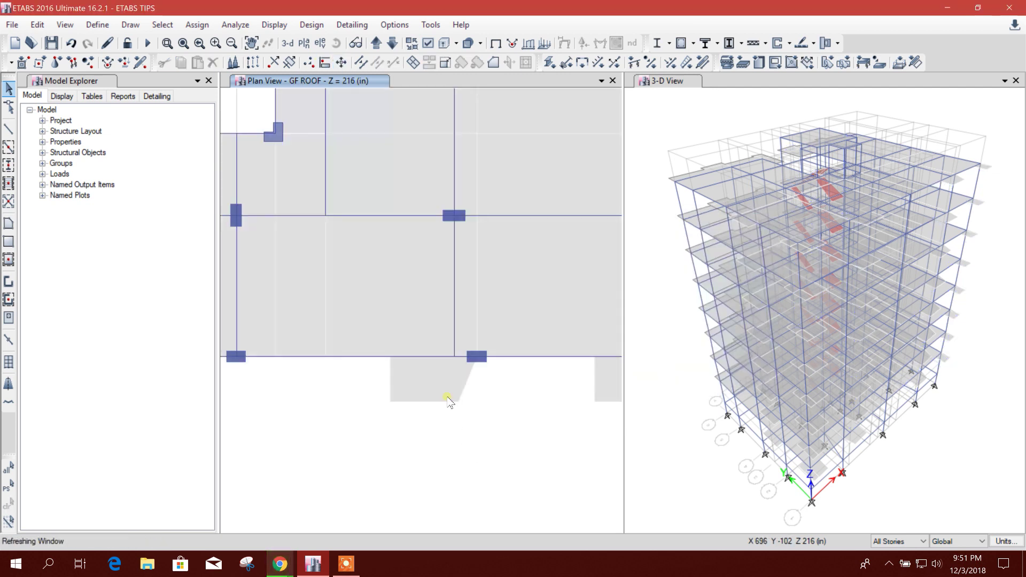
pyautogui.click(457, 402)
pyautogui.click(361, 62)
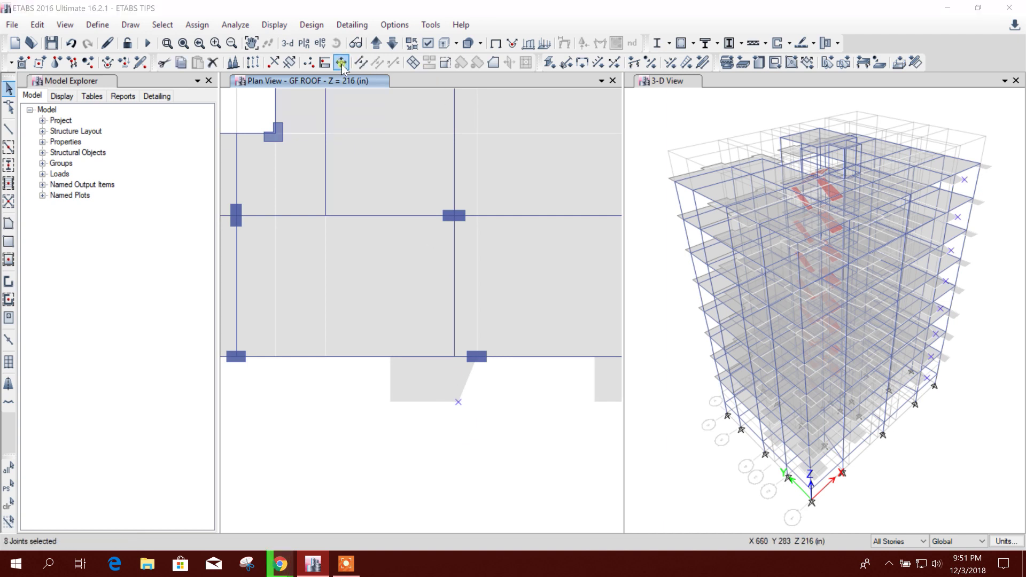
pyautogui.click(727, 367)
pyautogui.click(667, 369)
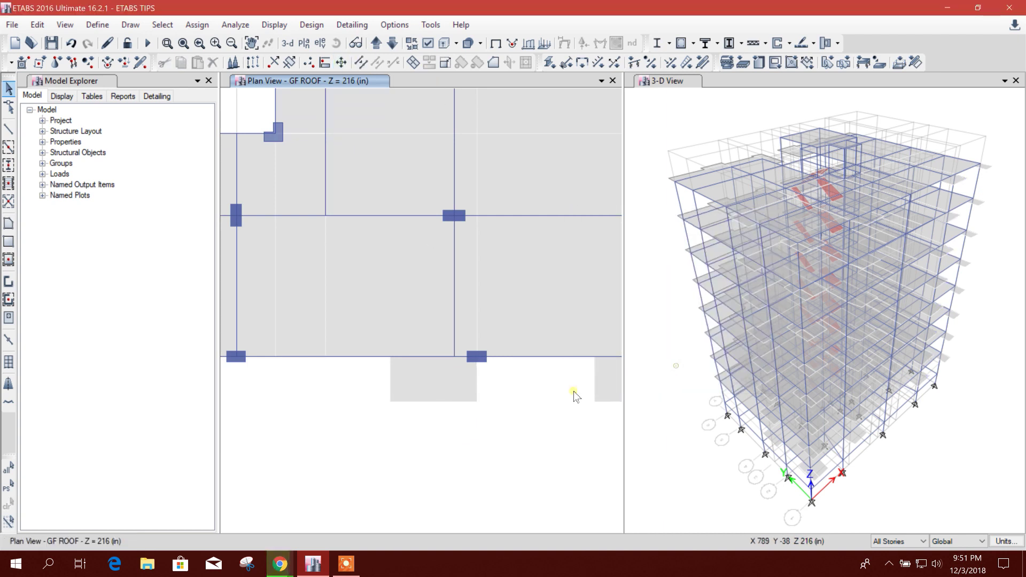
# Step: Move the three slab joints below grid 1 near grid B by -12 in in X only, using grid point B-1 as reference
pyautogui.scroll(-4, 464, 416)
pyautogui.scroll(5, 340, 410)
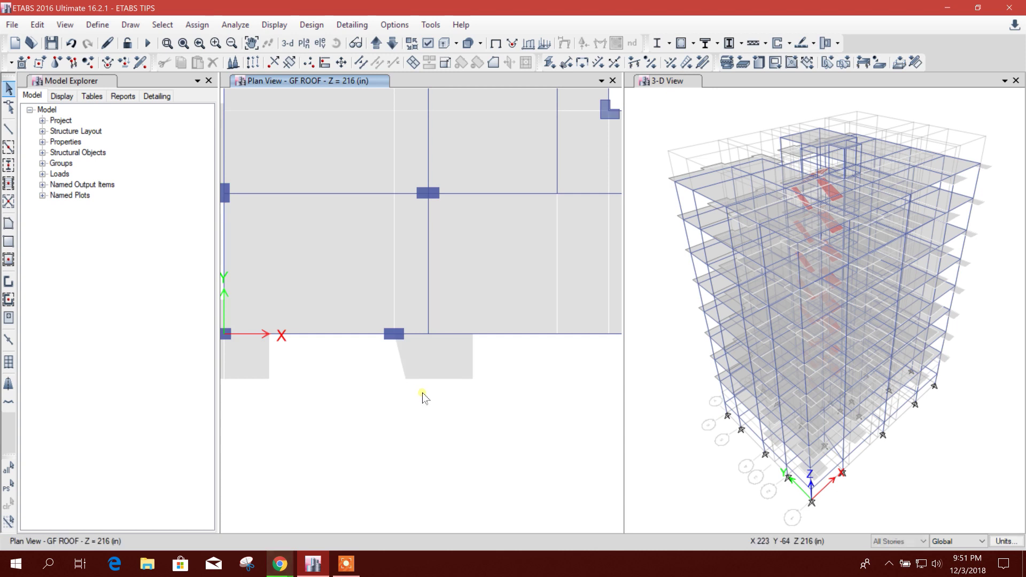
pyautogui.moveTo(394, 357); pyautogui.dragTo(427, 396)
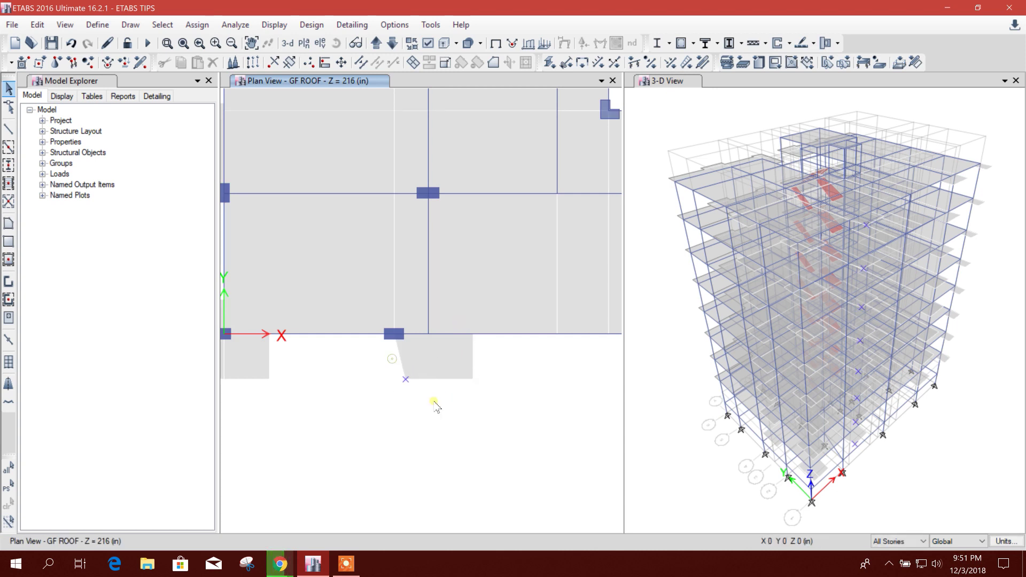
pyautogui.moveTo(464, 318); pyautogui.dragTo(489, 402)
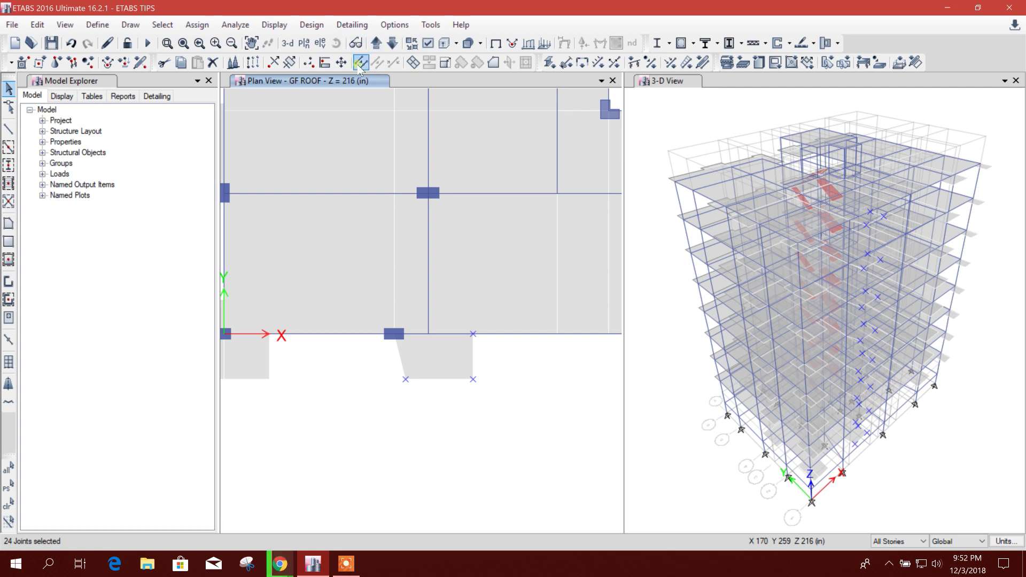
pyautogui.click(342, 62)
pyautogui.click(627, 329)
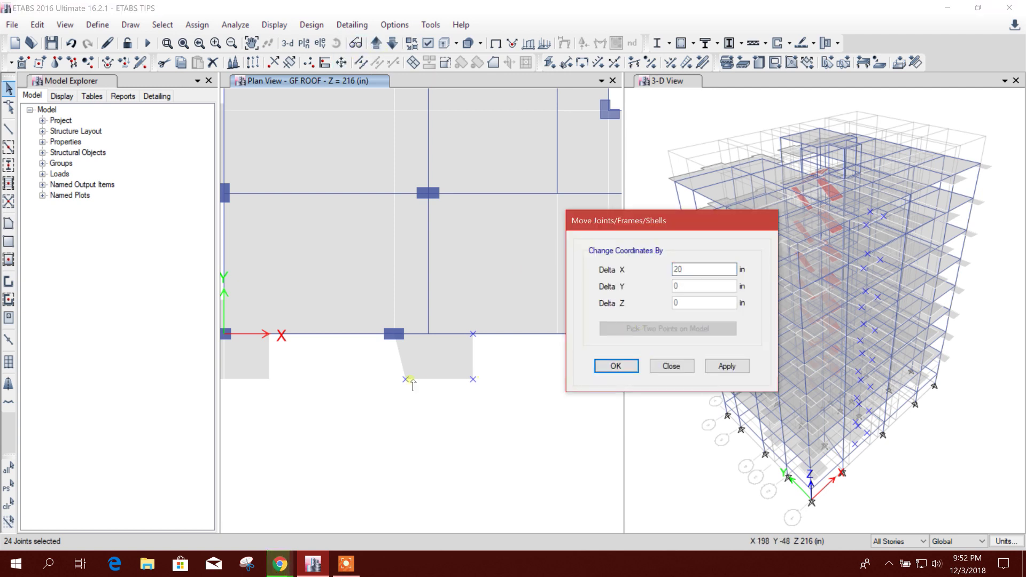
pyautogui.click(406, 379)
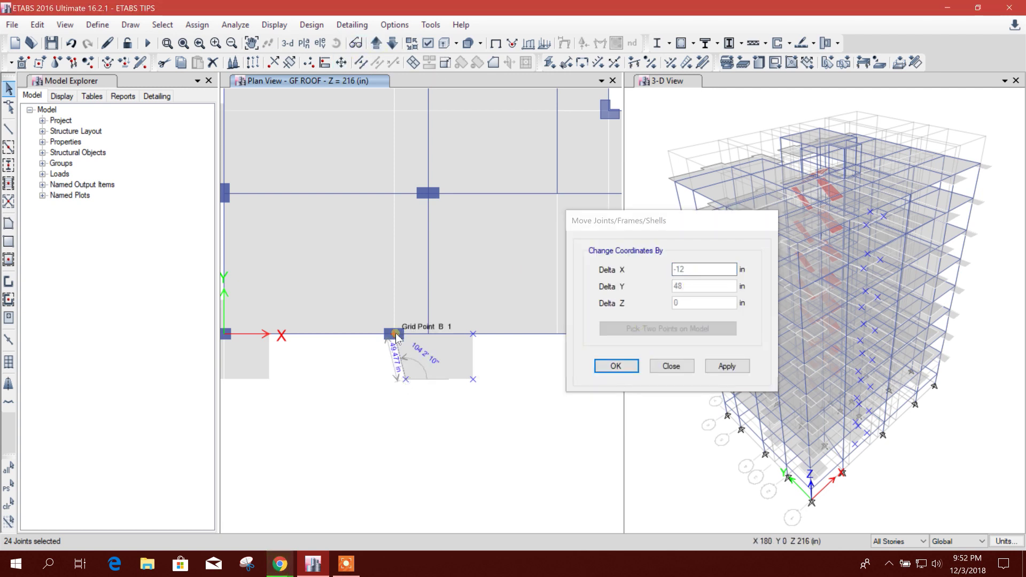
pyautogui.click(394, 334)
pyautogui.moveTo(687, 285); pyautogui.dragTo(636, 290)
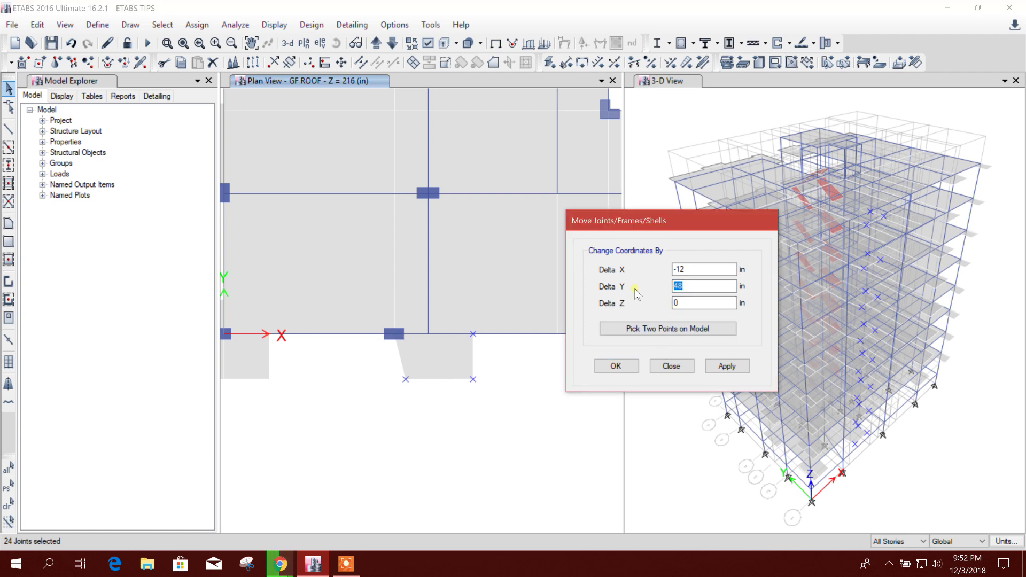
pyautogui.click(726, 366)
pyautogui.click(675, 367)
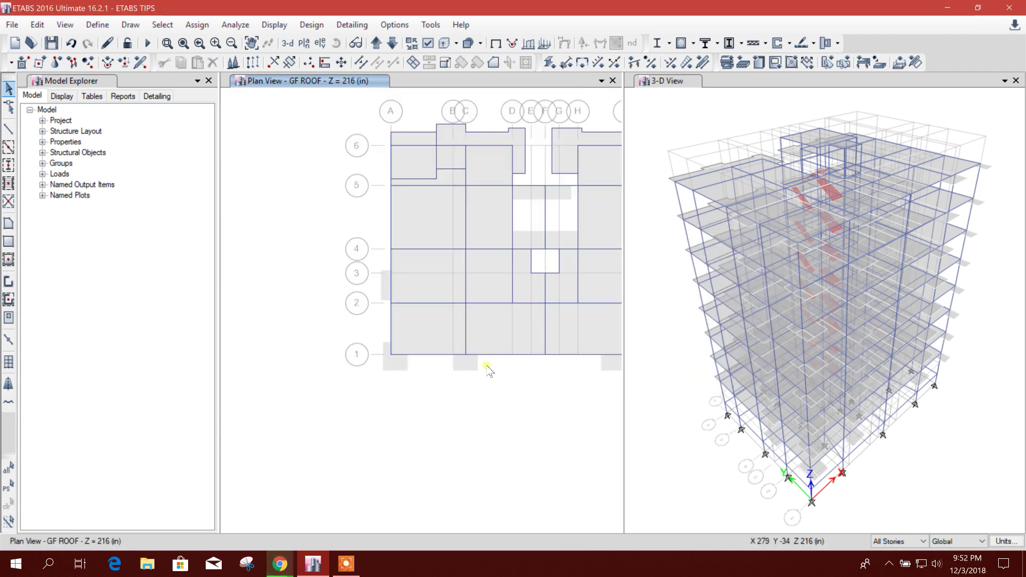
# Step: Check the slab edges in plan and examine the stair slabs between grids D and H in a 3-D perspective view of GF ROOF
pyautogui.moveTo(412, 391); pyautogui.dragTo(465, 392, button='middle')
pyautogui.moveTo(399, 283); pyautogui.dragTo(294, 301, button='middle')
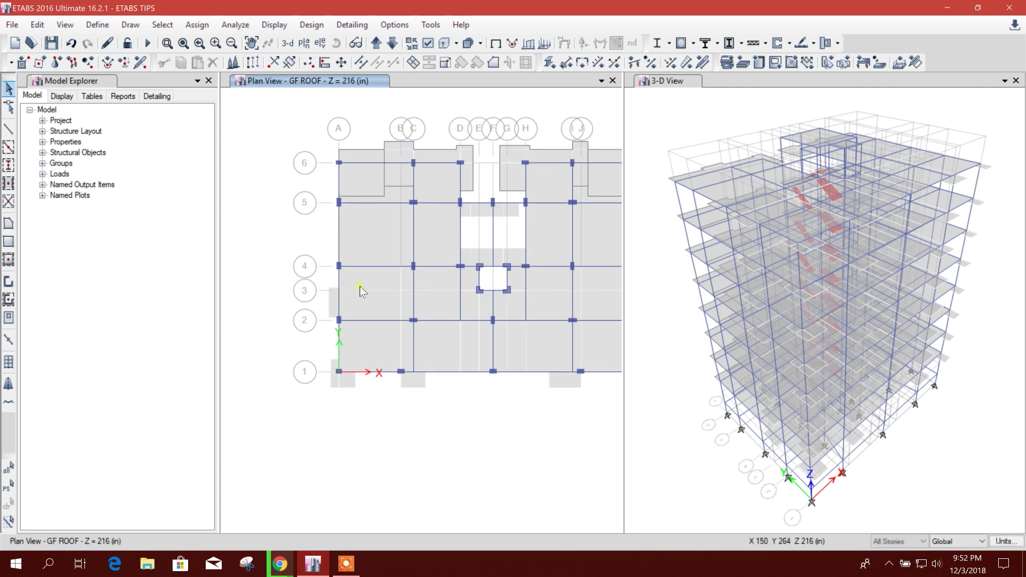
pyautogui.moveTo(518, 382); pyautogui.dragTo(469, 385, button='middle')
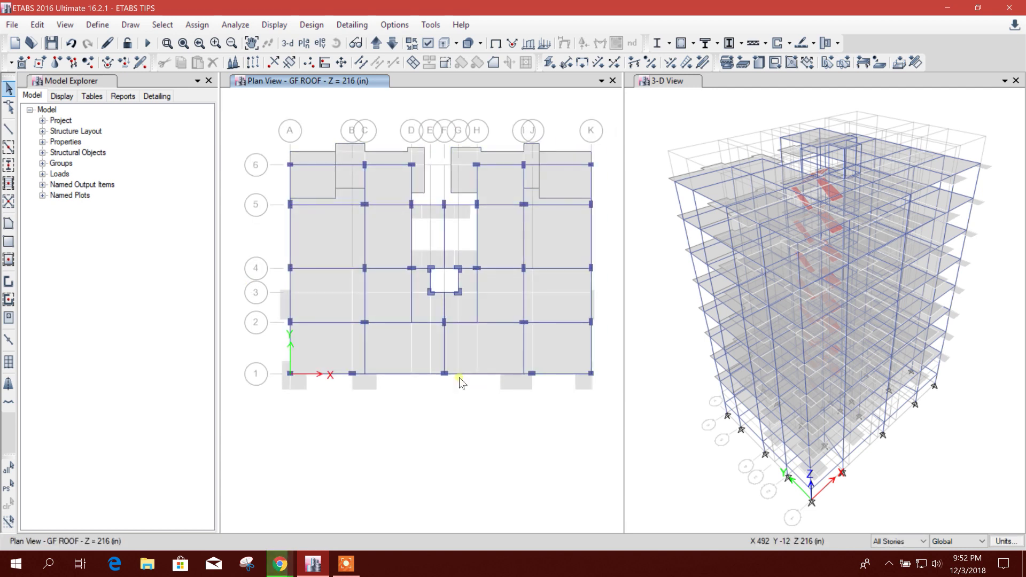
pyautogui.scroll(5, 455, 225)
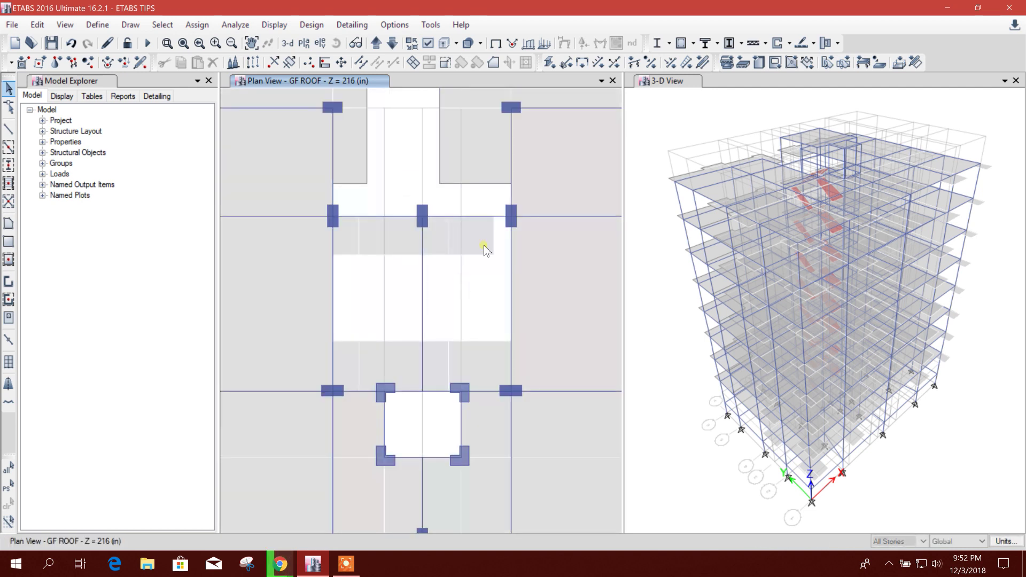
pyautogui.scroll(-2, 457, 276)
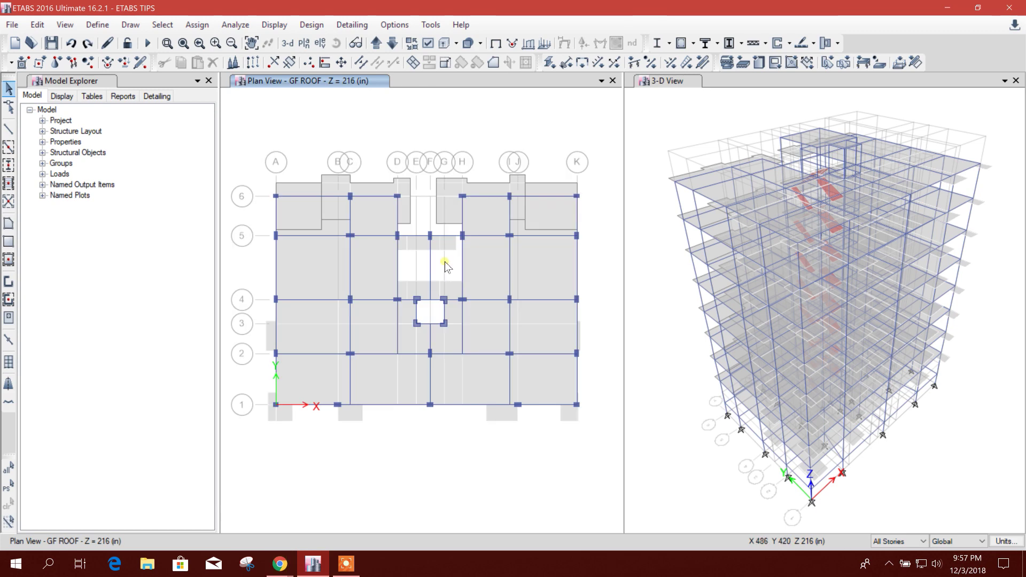
pyautogui.scroll(3, 418, 254)
pyautogui.scroll(-1, 459, 284)
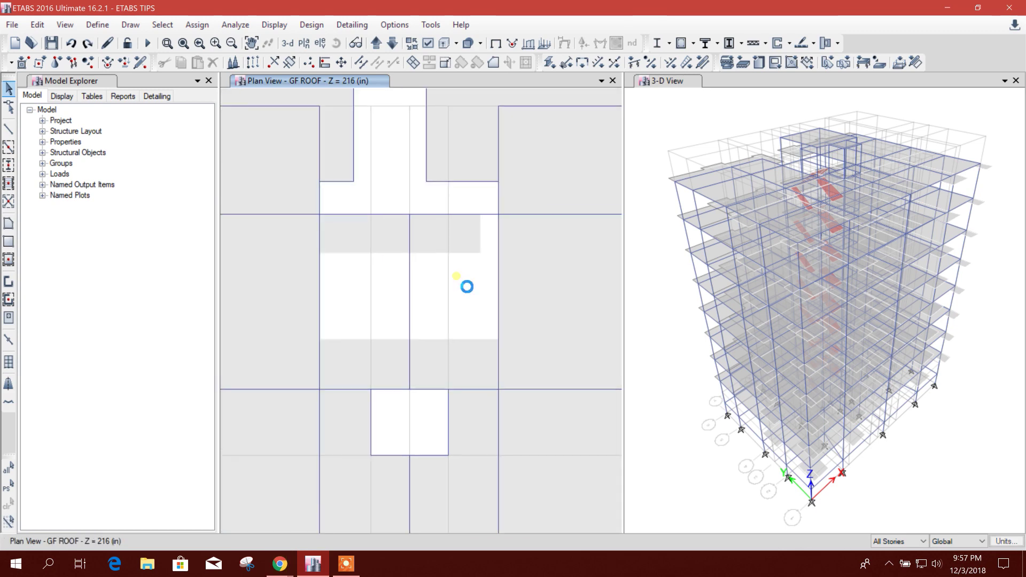
pyautogui.click(356, 43)
pyautogui.scroll(4, 435, 320)
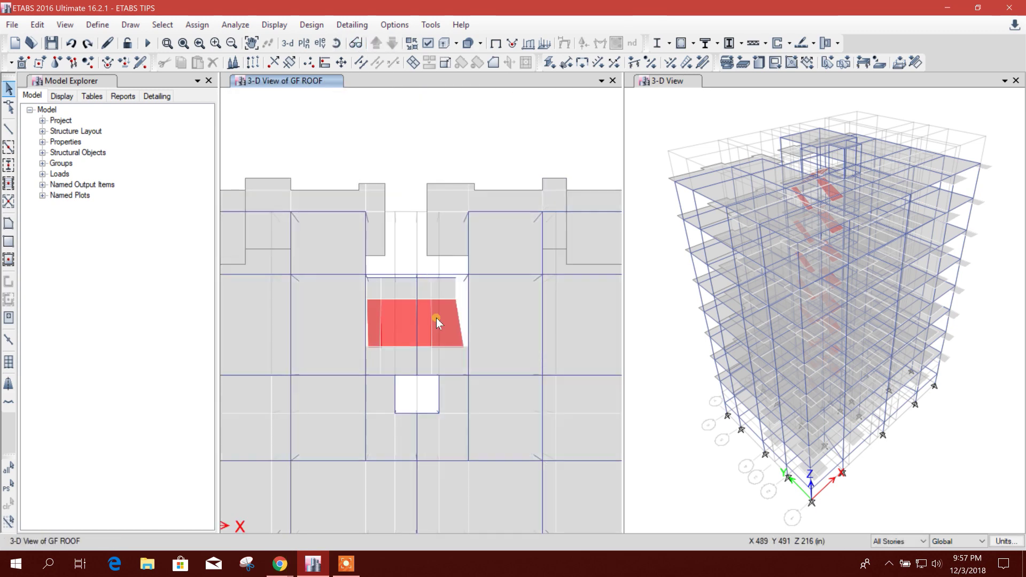
pyautogui.moveTo(432, 288); pyautogui.dragTo(465, 275, button='middle')
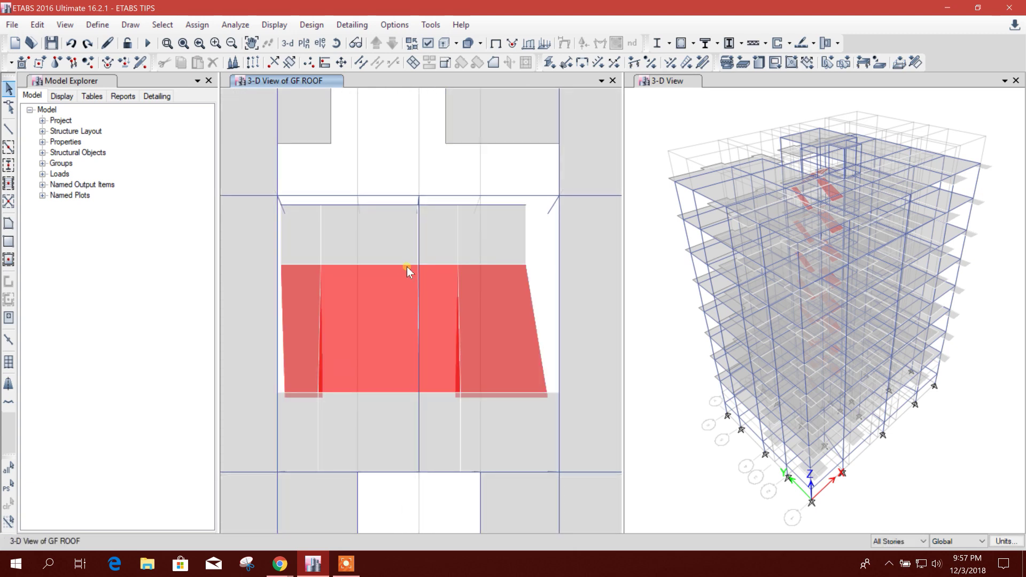
pyautogui.scroll(-3, 369, 269)
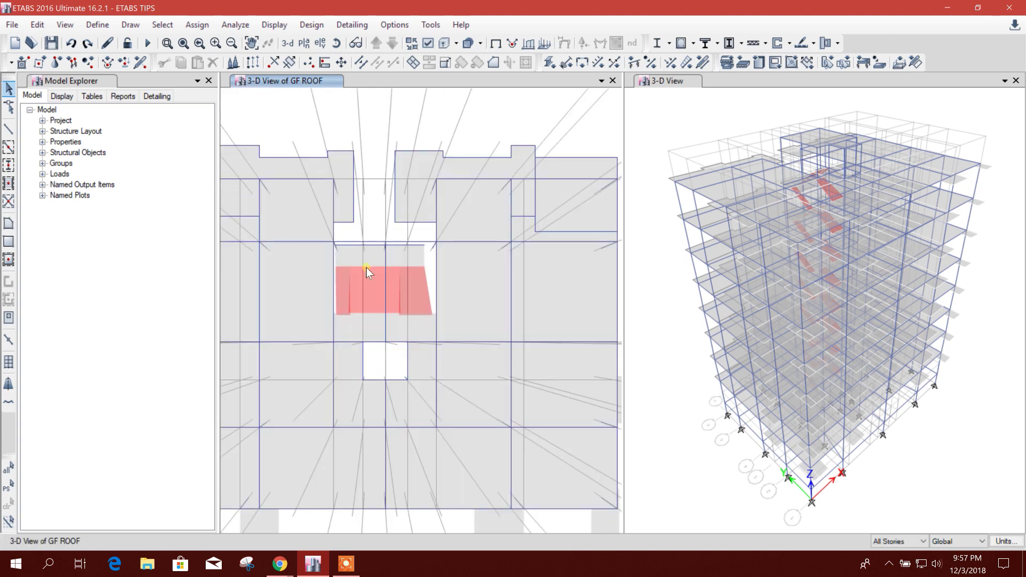
# Step: Inspect the skewed outer stair flight near grid H on GF ROOF at close range
pyautogui.scroll(3, 377, 263)
pyautogui.moveTo(427, 246); pyautogui.dragTo(352, 247, button='middle')
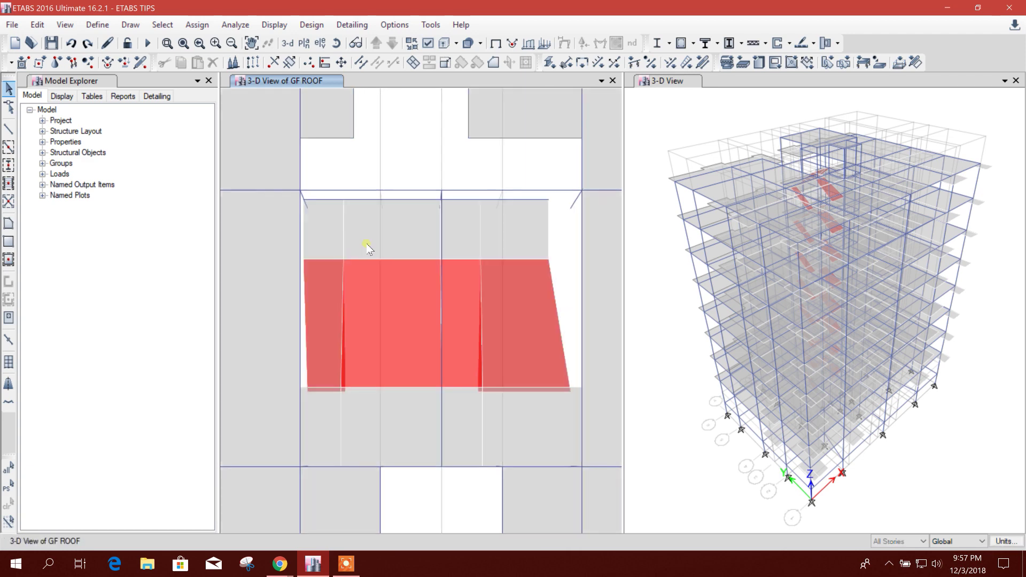
pyautogui.scroll(-3, 369, 248)
pyautogui.scroll(3, 431, 249)
pyautogui.scroll(-3, 433, 251)
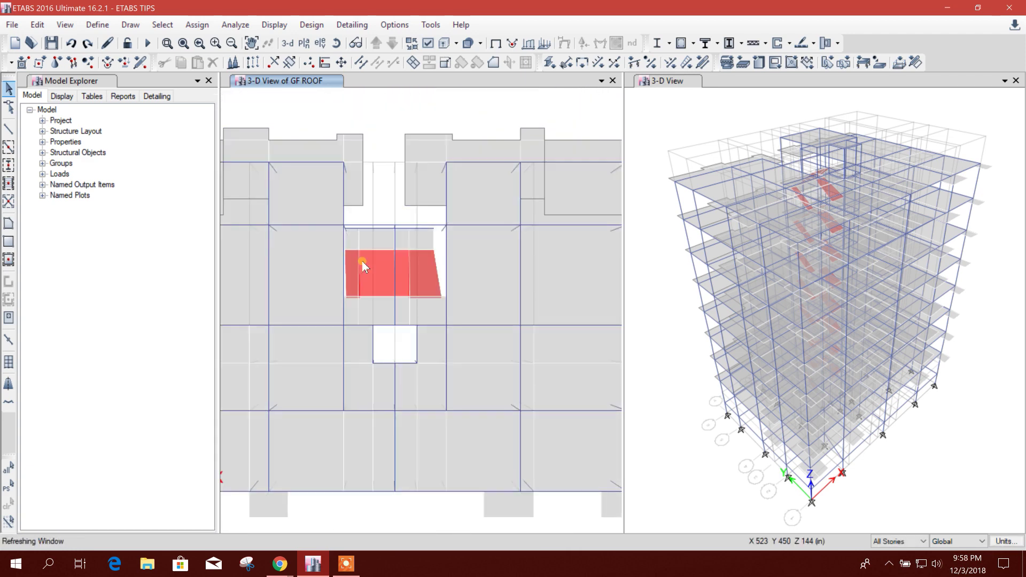
pyautogui.moveTo(445, 269); pyautogui.dragTo(463, 245, button='middle')
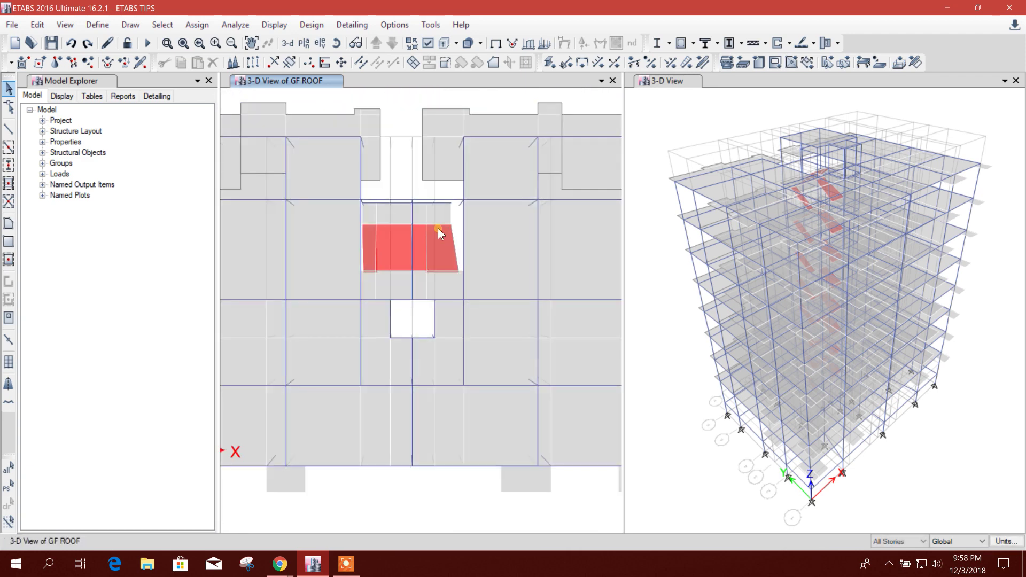
# Step: In the perspective view of 1F ROOF, delete the stair flights, the landing slabs below grid 5 and the landing beam between grids D and H
pyautogui.click(356, 43)
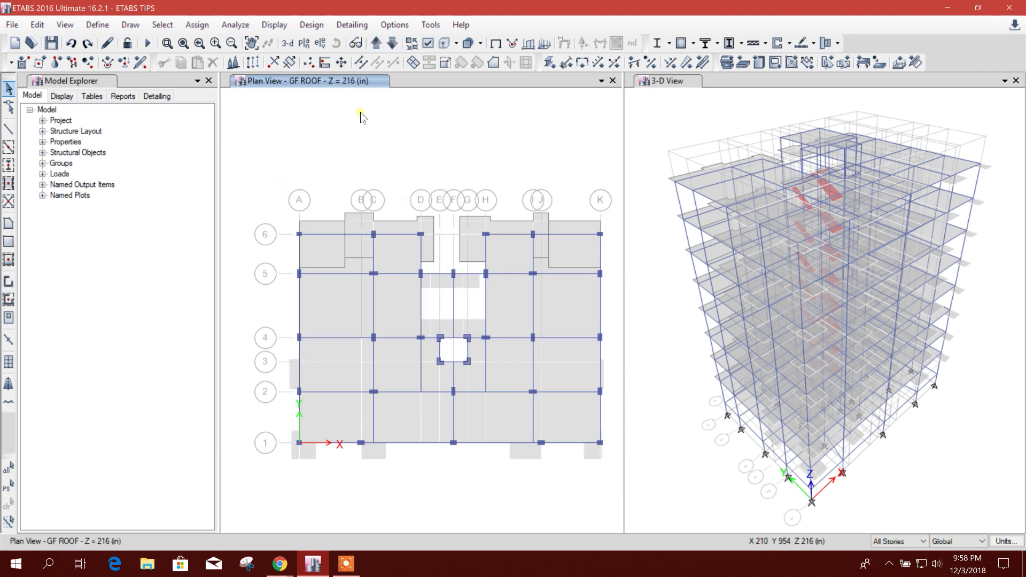
pyautogui.moveTo(419, 149); pyautogui.dragTo(377, 157, button='middle')
pyautogui.click(377, 43)
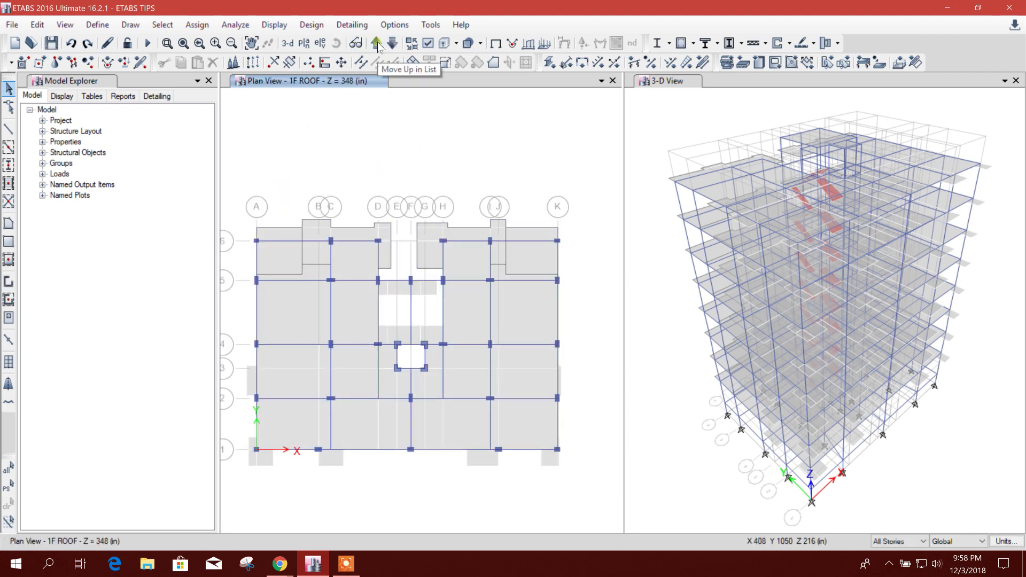
pyautogui.click(356, 43)
pyautogui.scroll(8, 423, 294)
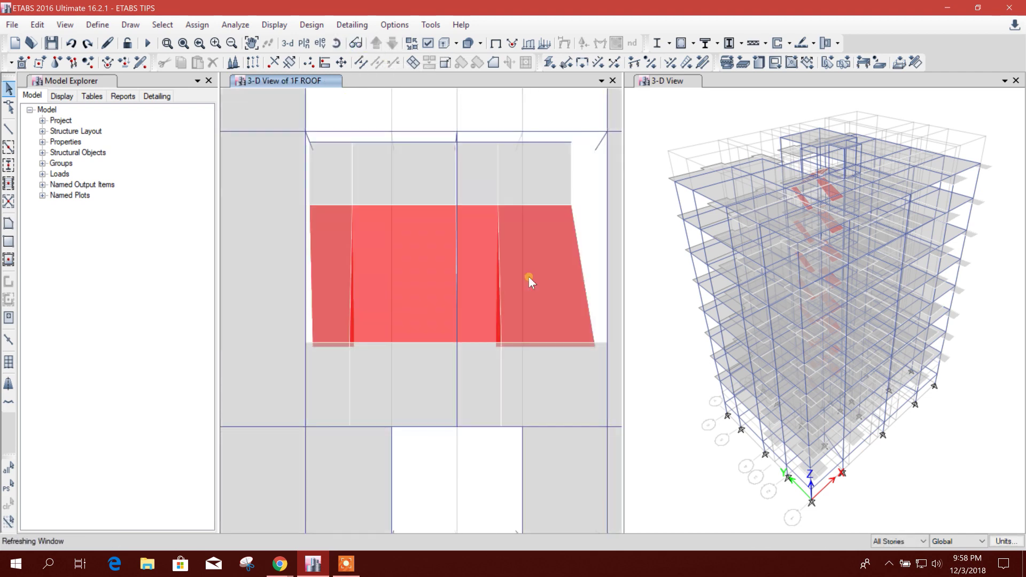
pyautogui.moveTo(519, 165); pyautogui.dragTo(507, 139)
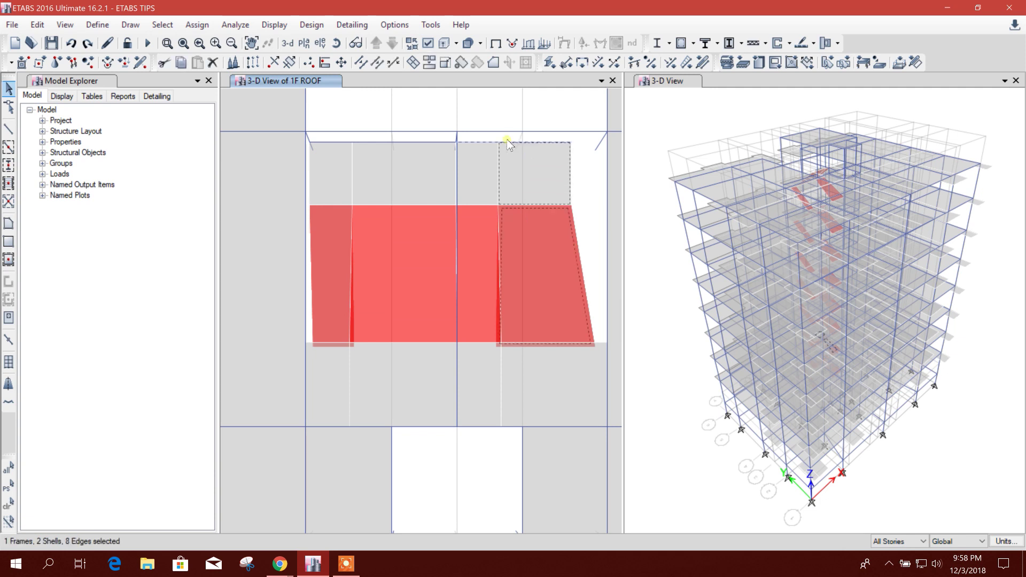
pyautogui.press('Delete')
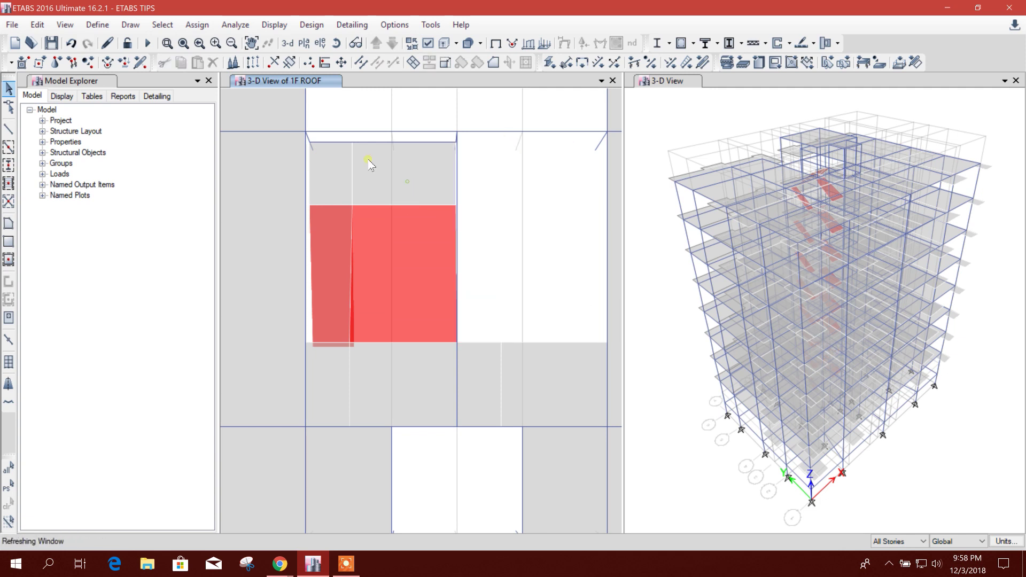
pyautogui.moveTo(388, 202); pyautogui.dragTo(350, 208)
pyautogui.press('Delete')
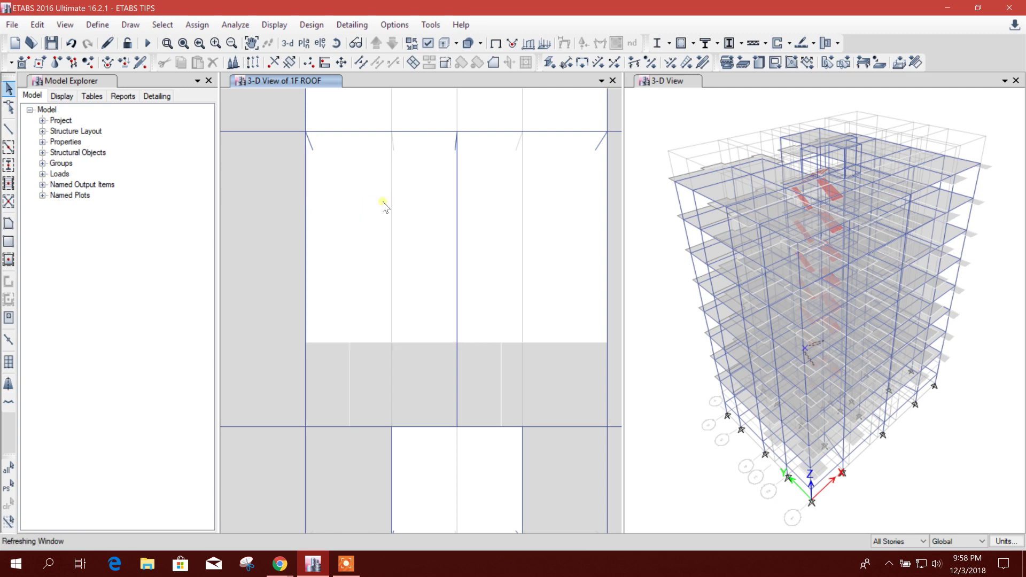
# Step: Go up to 2F ROOF and examine its stair slabs in perspective view
pyautogui.scroll(-5, 385, 205)
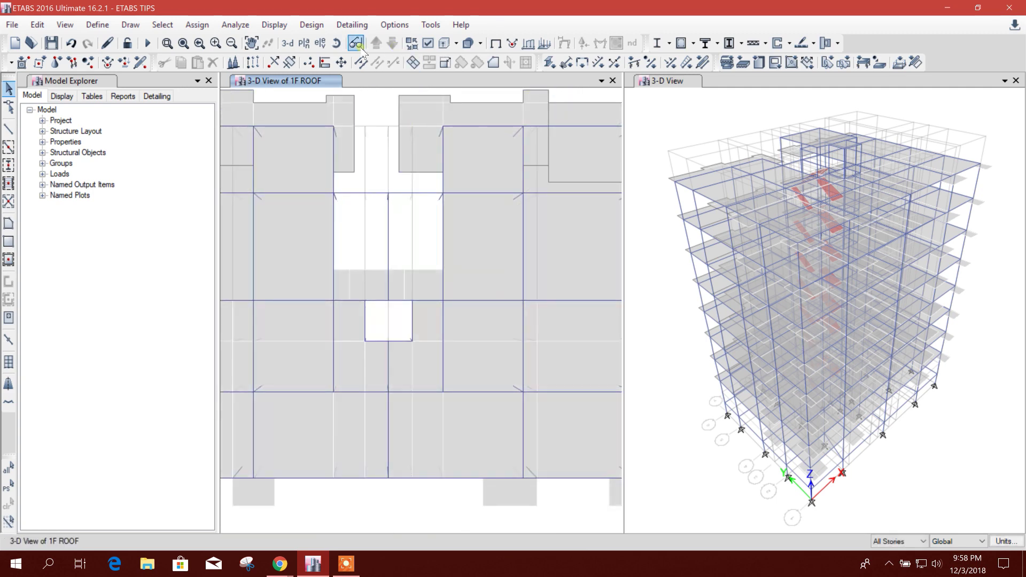
pyautogui.click(356, 43)
pyautogui.click(377, 42)
pyautogui.click(356, 42)
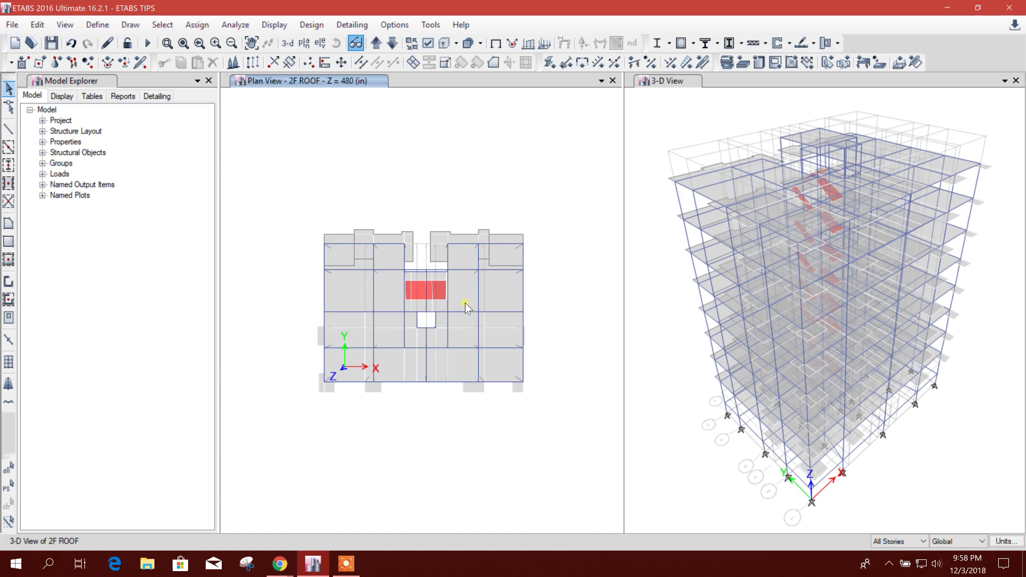
pyautogui.scroll(4, 430, 286)
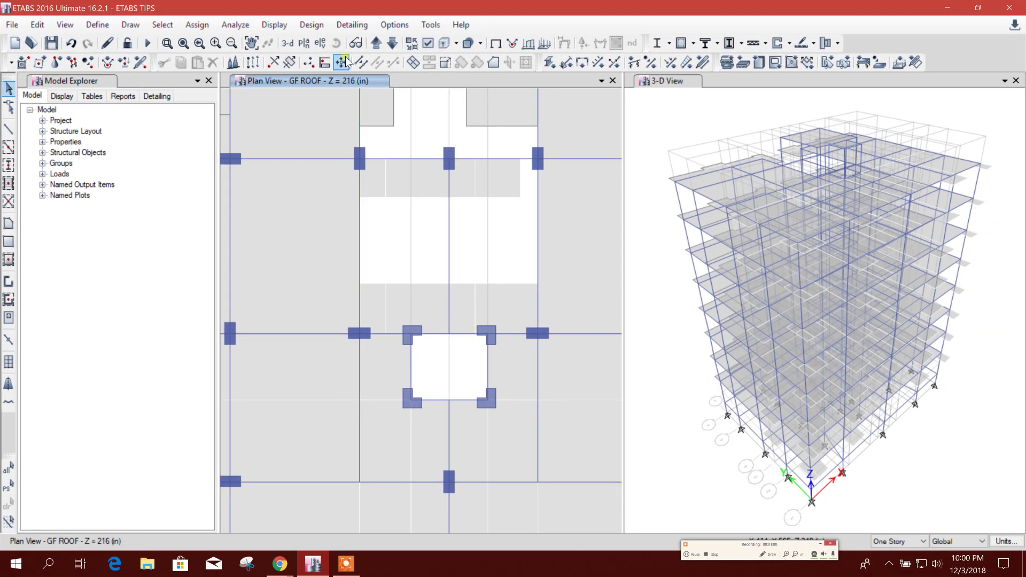
# Step: Compare the GF ROOF stair opening in plan and perspective, examining the remaining flights between grids D and F and the empty bay beside them
pyautogui.click(355, 44)
pyautogui.scroll(6, 421, 289)
pyautogui.moveTo(500, 304); pyautogui.dragTo(468, 306, button='middle')
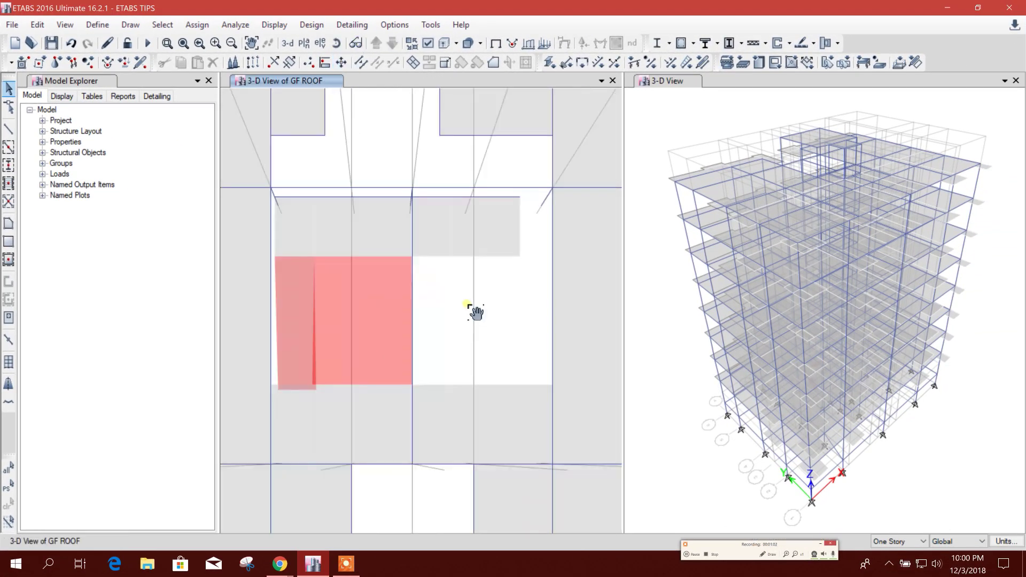
pyautogui.scroll(-5, 426, 300)
pyautogui.scroll(5, 399, 305)
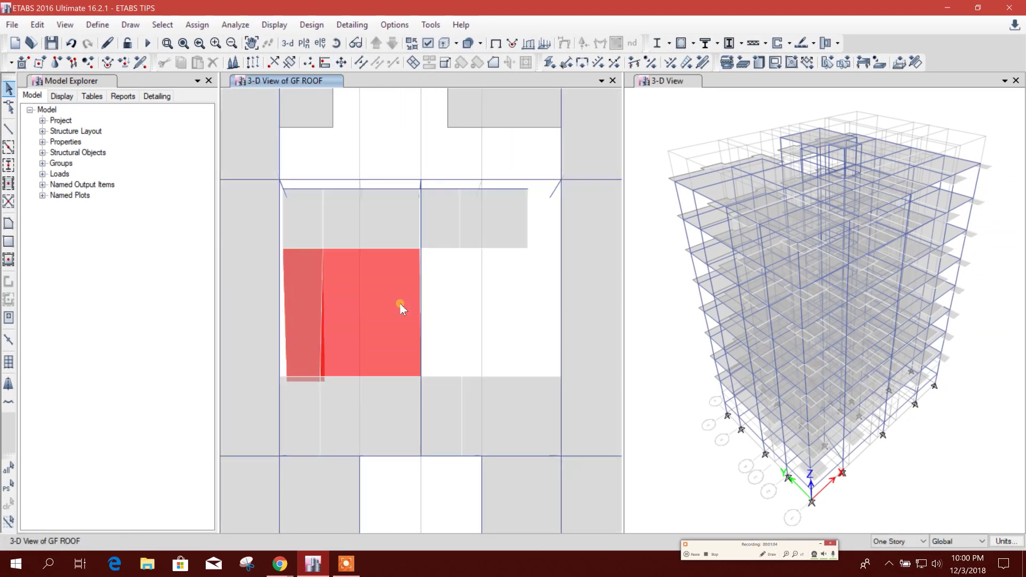
pyautogui.click(355, 43)
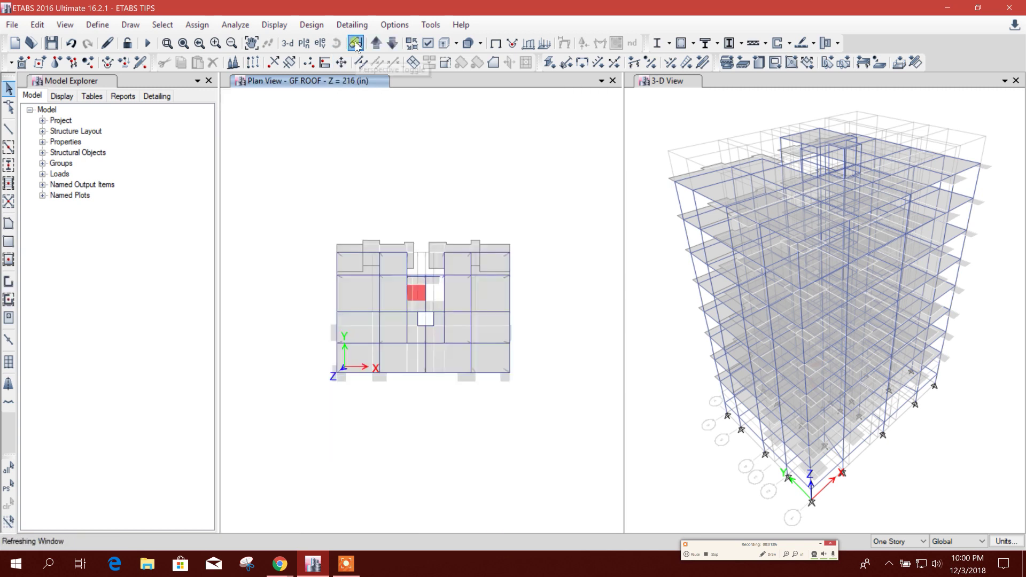
pyautogui.click(356, 43)
pyautogui.click(356, 43)
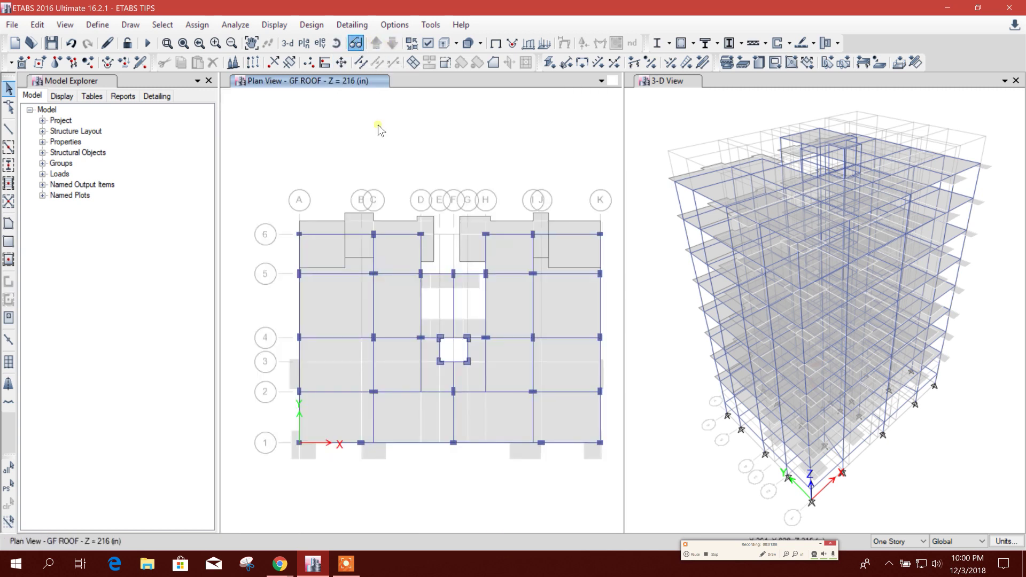
pyautogui.scroll(3, 377, 124)
# Step: Replicate the two GF ROOF stair flights between grids D and F once, with dx 95 in and dy 0, into the bay between F and H
pyautogui.click(358, 40)
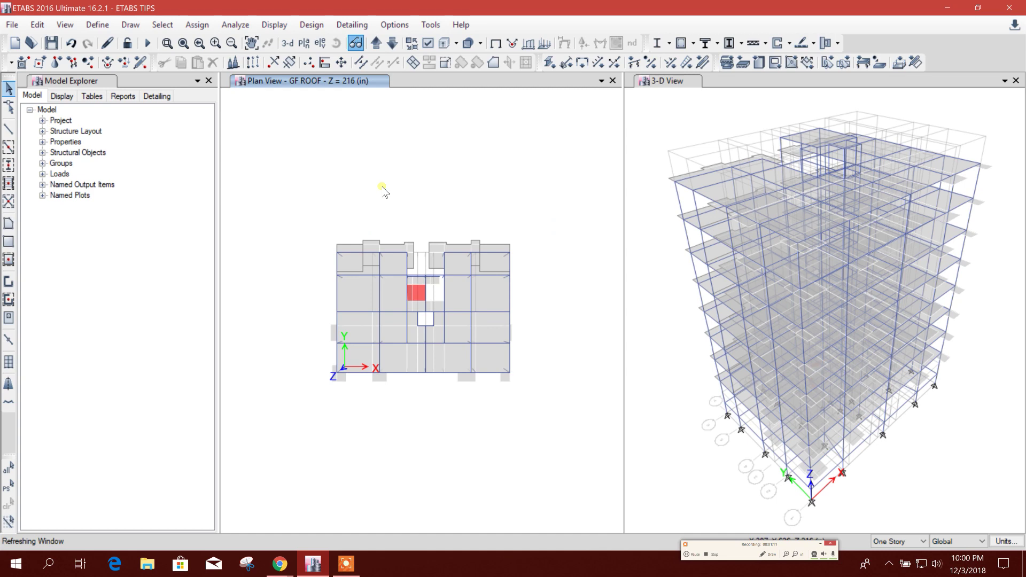
pyautogui.scroll(5, 401, 284)
pyautogui.moveTo(550, 314); pyautogui.dragTo(410, 296, button='middle')
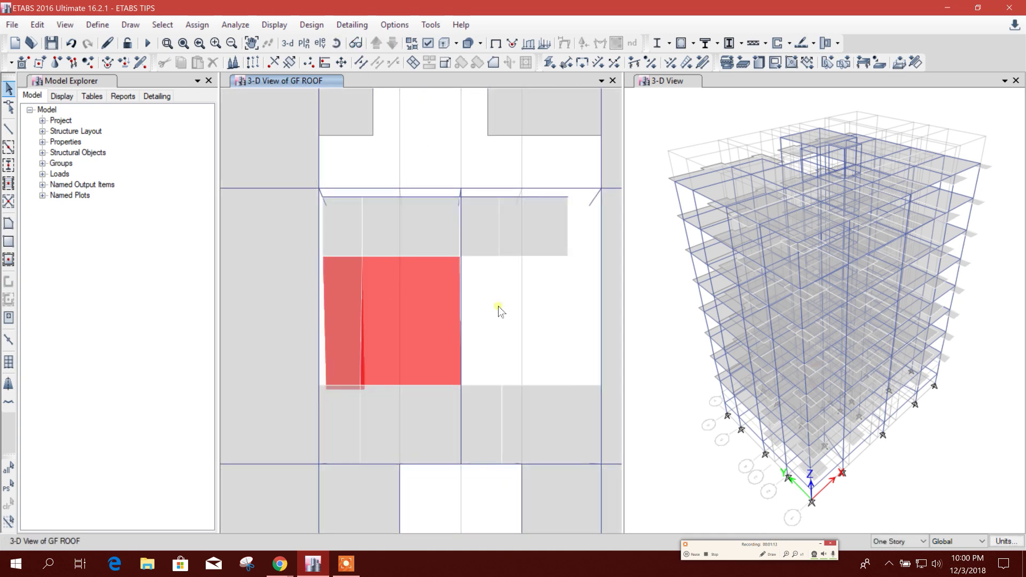
pyautogui.moveTo(498, 309); pyautogui.dragTo(437, 320, button='middle')
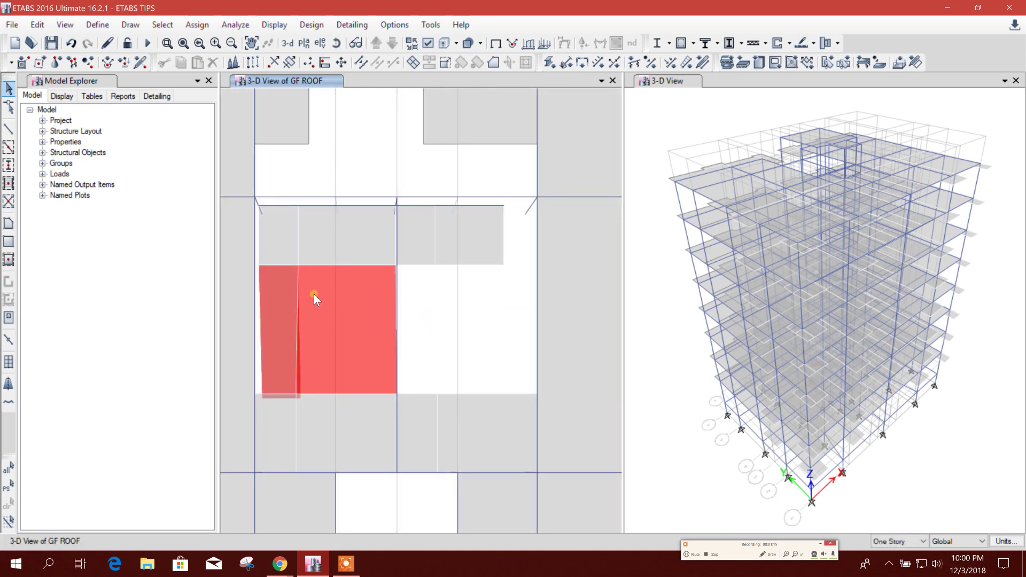
pyautogui.click(335, 300)
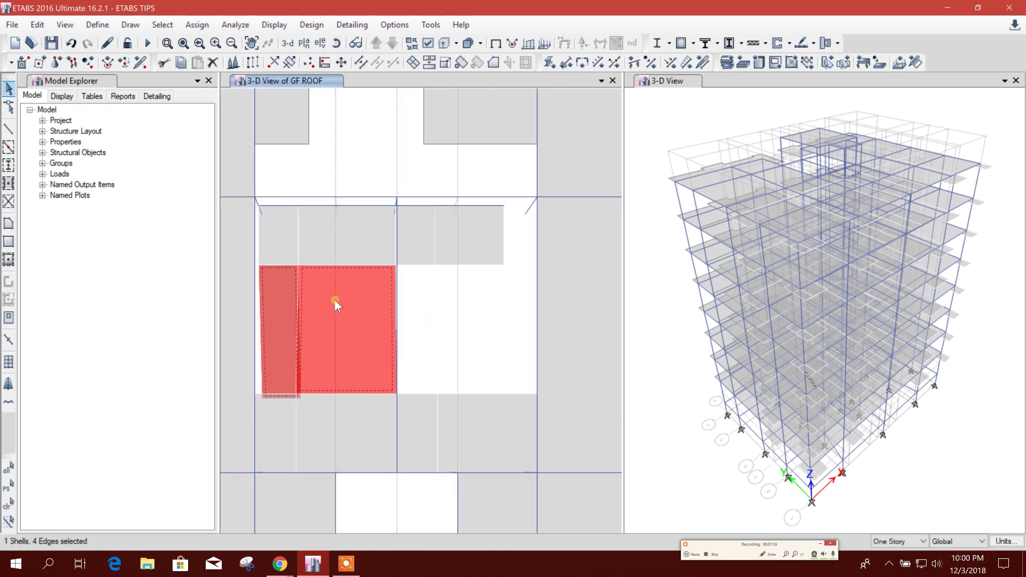
pyautogui.click(254, 62)
pyautogui.moveTo(511, 130); pyautogui.dragTo(648, 119)
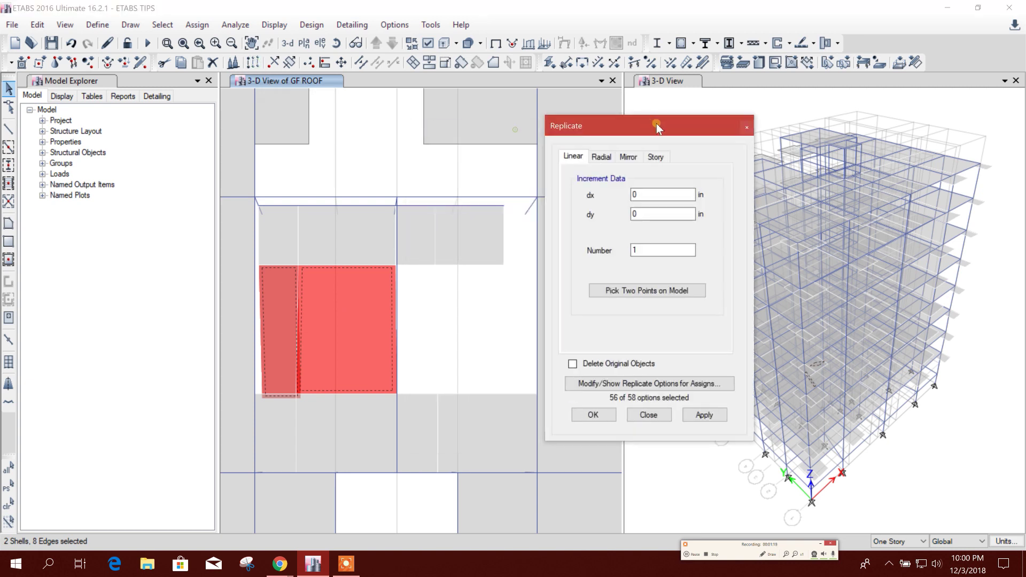
pyautogui.click(643, 290)
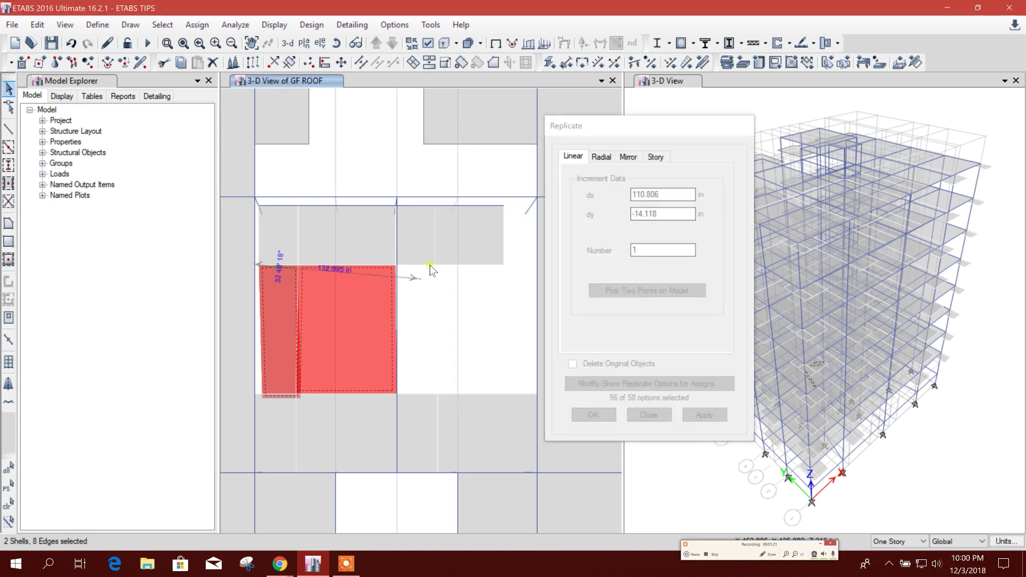
pyautogui.click(396, 266)
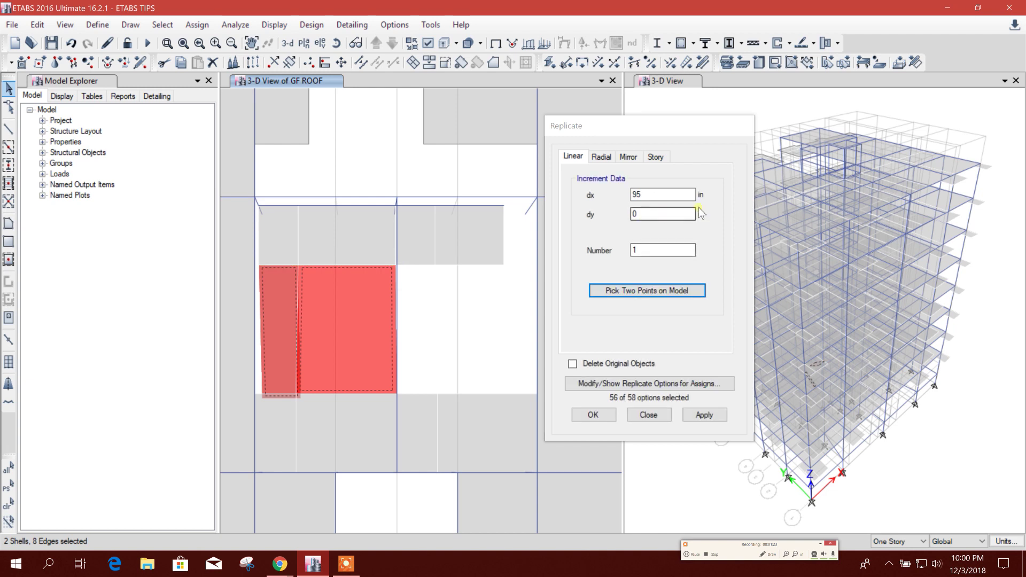
pyautogui.click(698, 416)
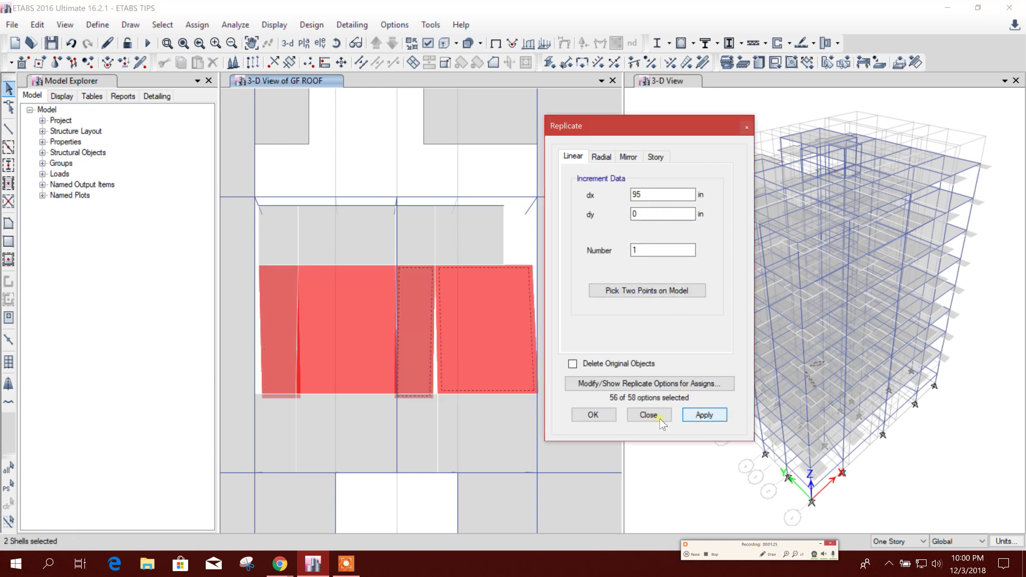
pyautogui.click(640, 419)
# Step: Move the two outer joints of the landing slab near grid H by 19 in in X only, using grid point H-5 as reference
pyautogui.moveTo(470, 295); pyautogui.dragTo(501, 296, button='middle')
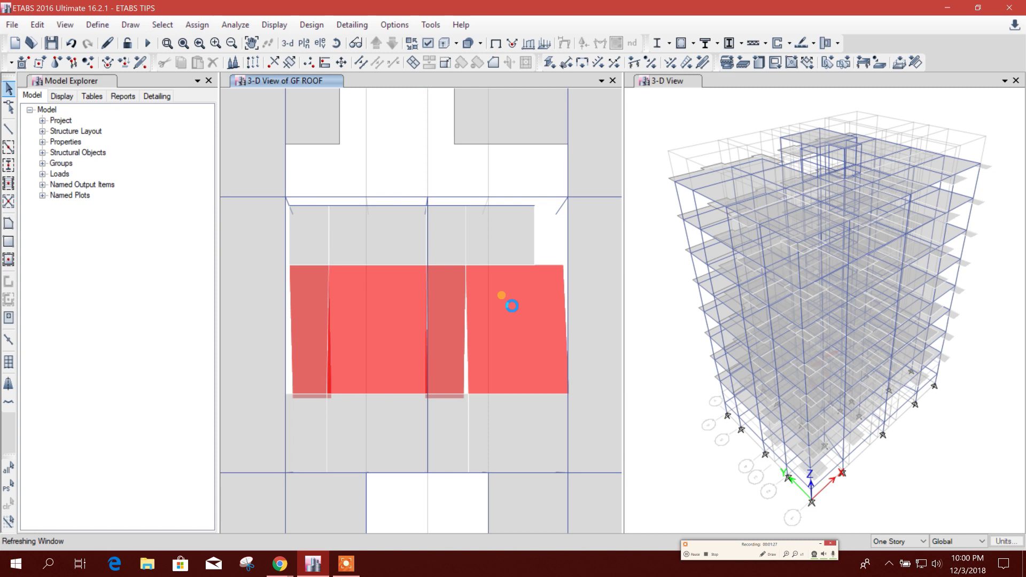
pyautogui.moveTo(544, 269); pyautogui.dragTo(476, 298, button='middle')
pyautogui.moveTo(475, 310); pyautogui.dragTo(475, 311)
pyautogui.click(341, 63)
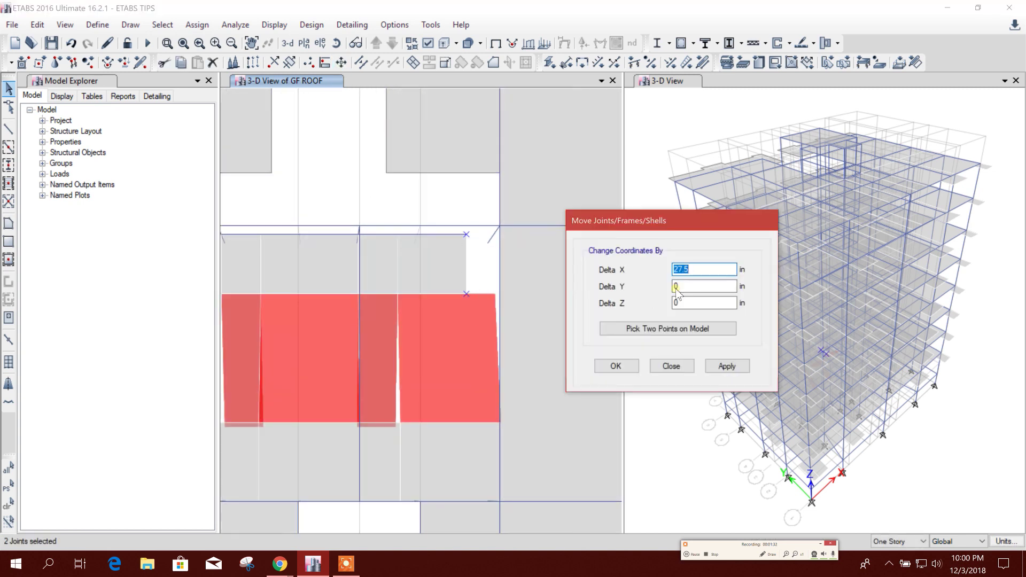
pyautogui.click(685, 325)
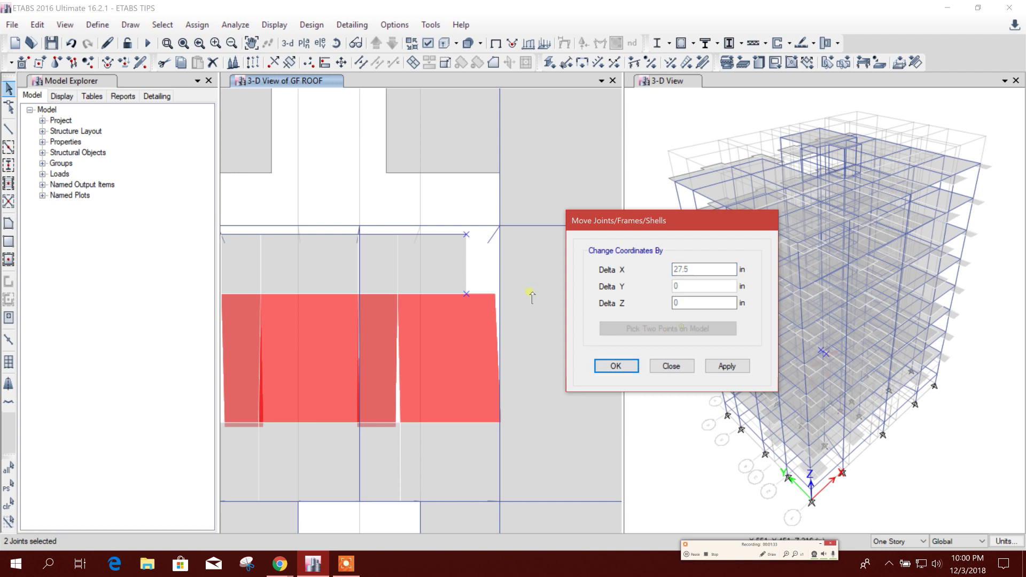
pyautogui.click(467, 239)
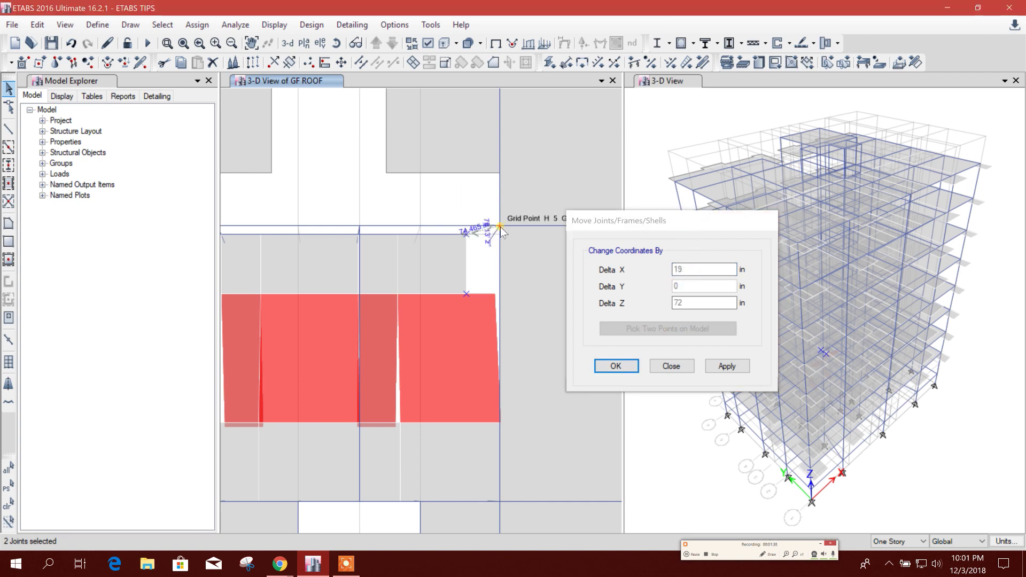
pyautogui.click(501, 228)
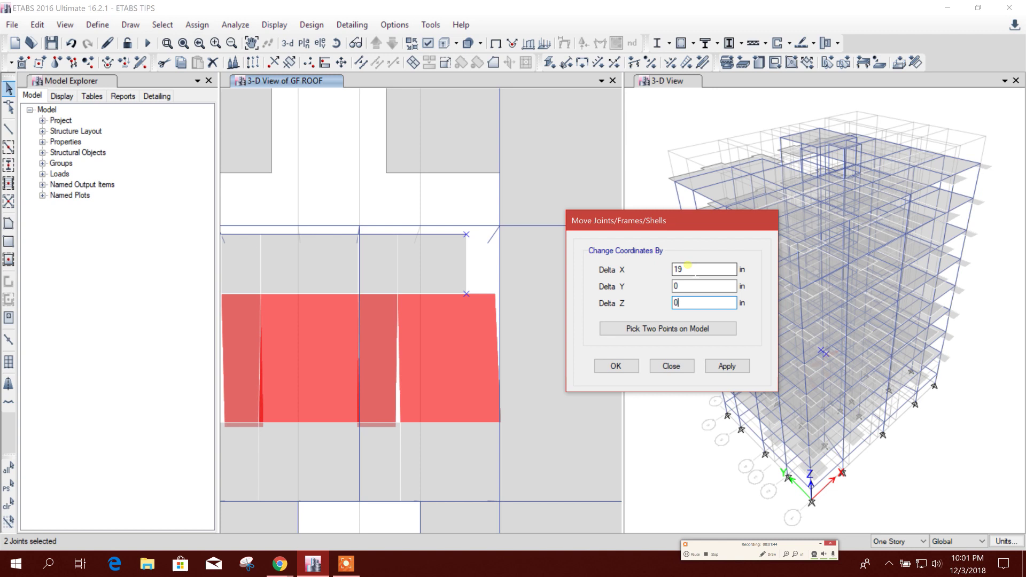
pyautogui.click(726, 366)
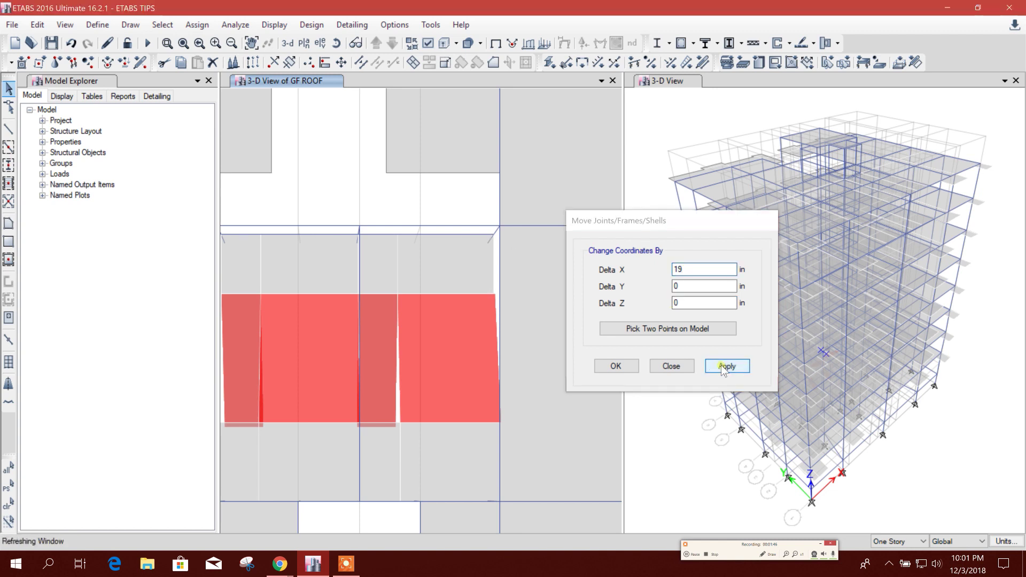
pyautogui.click(670, 366)
# Step: Select the four landing and stair joints along the slab division line between grids D and E, from below grid 5 to grid 4
pyautogui.moveTo(290, 295); pyautogui.dragTo(371, 270, button='middle')
pyautogui.moveTo(351, 223); pyautogui.dragTo(351, 223)
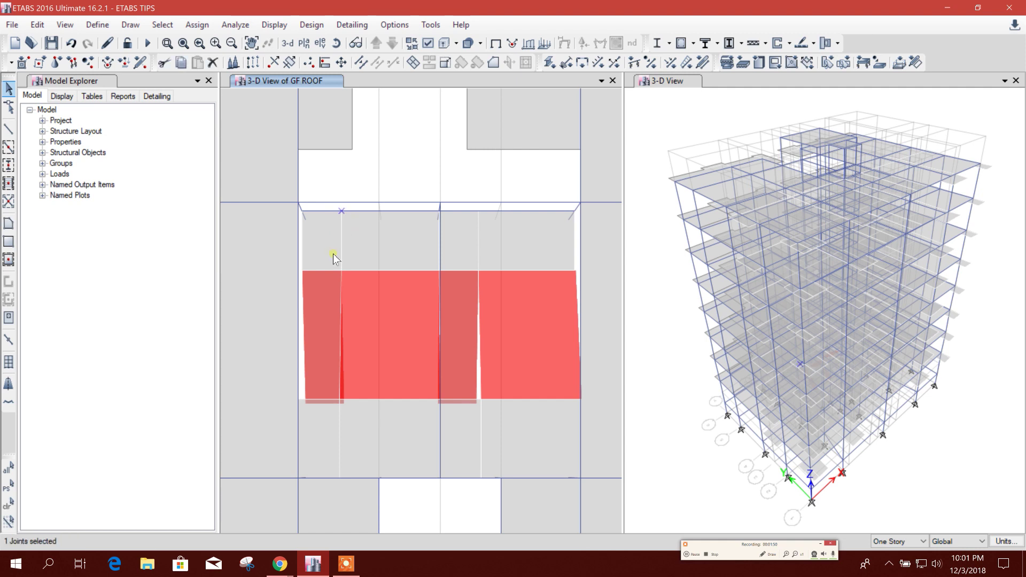
pyautogui.scroll(3, 337, 405)
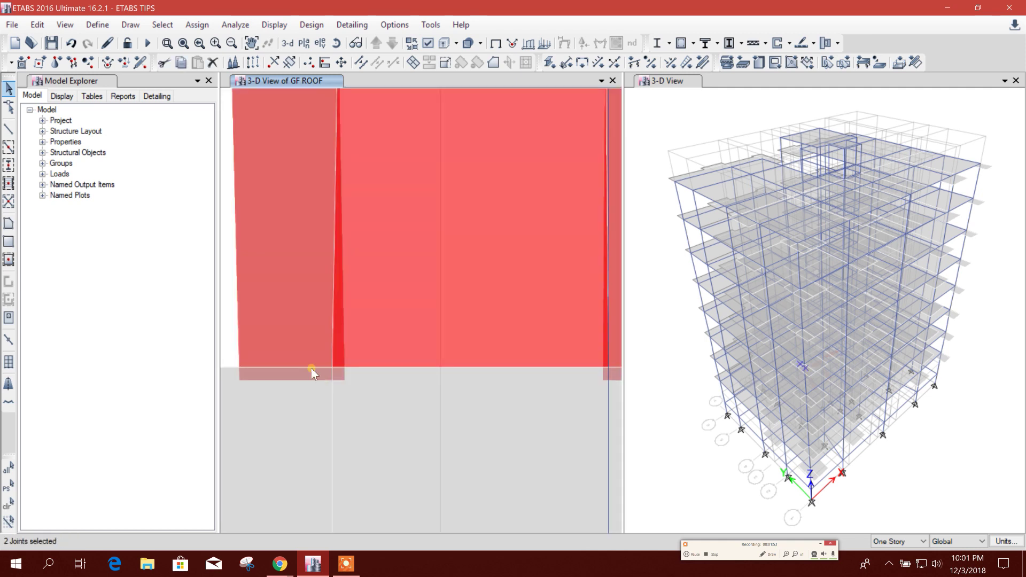
pyautogui.moveTo(347, 384); pyautogui.dragTo(348, 383)
pyautogui.scroll(-3, 342, 377)
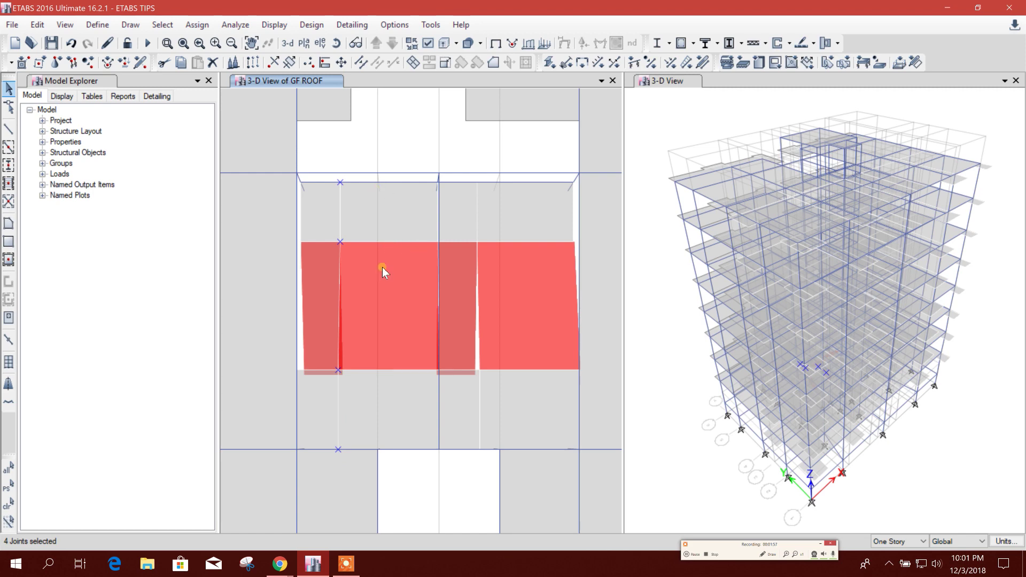
# Step: Check which snap targets, including line ends and midpoints, are enabled in the snap options
pyautogui.click(131, 25)
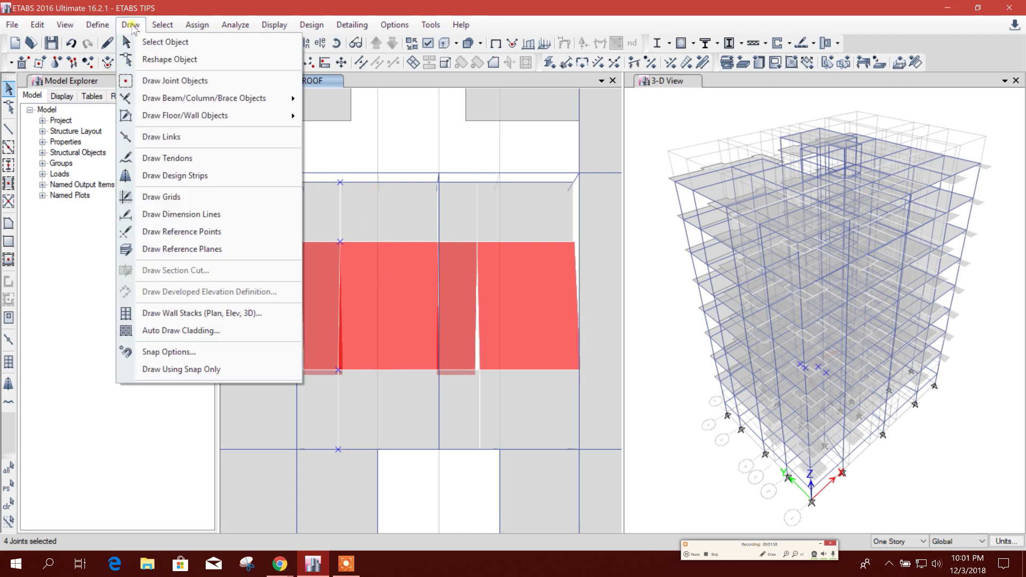
pyautogui.click(170, 352)
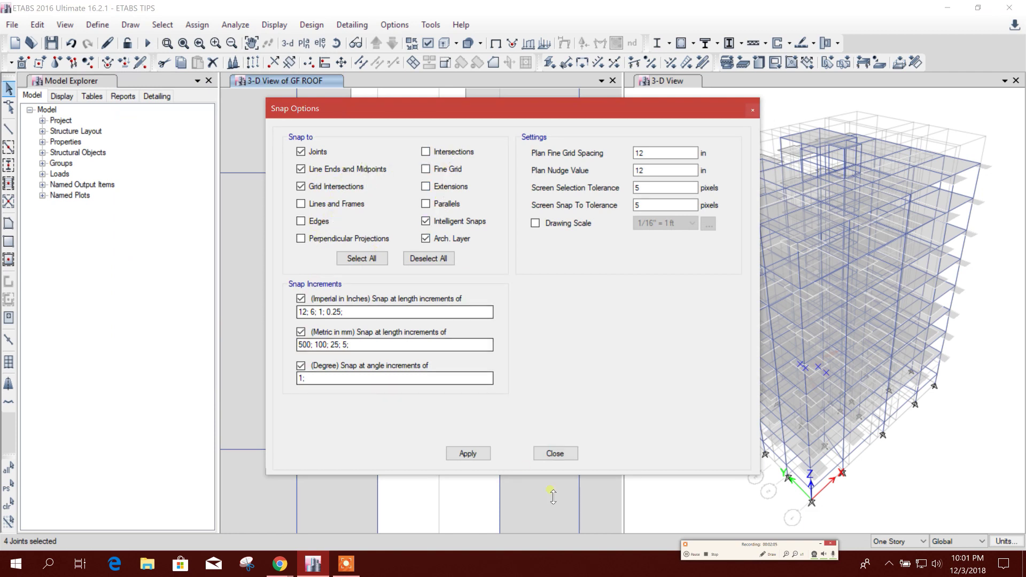
pyautogui.click(541, 454)
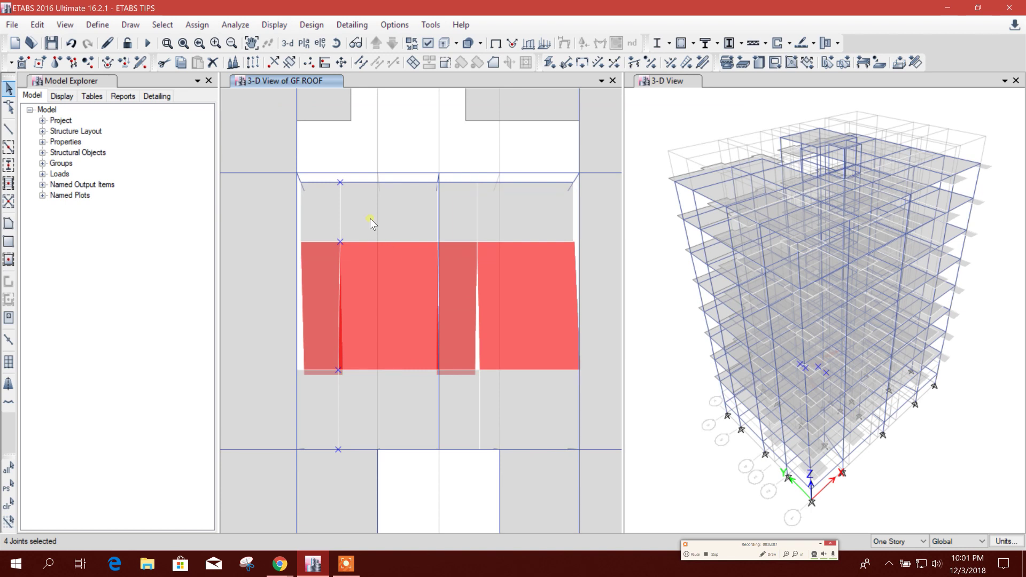
# Step: Move the four selected joints by 20 in in X only, picking the displacement from the joint near grid 5 to the beam midpoint between D and F
pyautogui.click(341, 62)
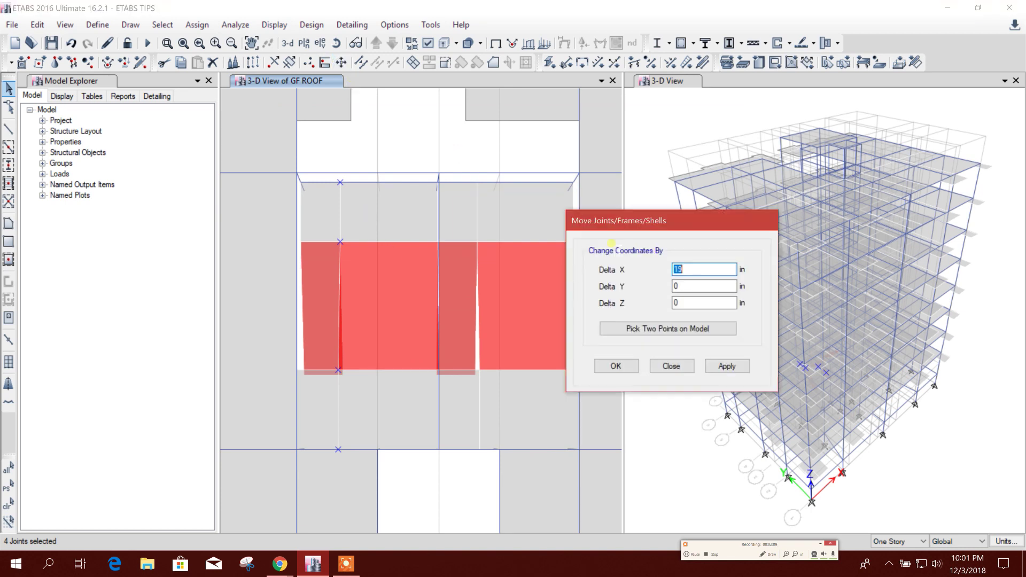
pyautogui.click(660, 327)
pyautogui.click(338, 188)
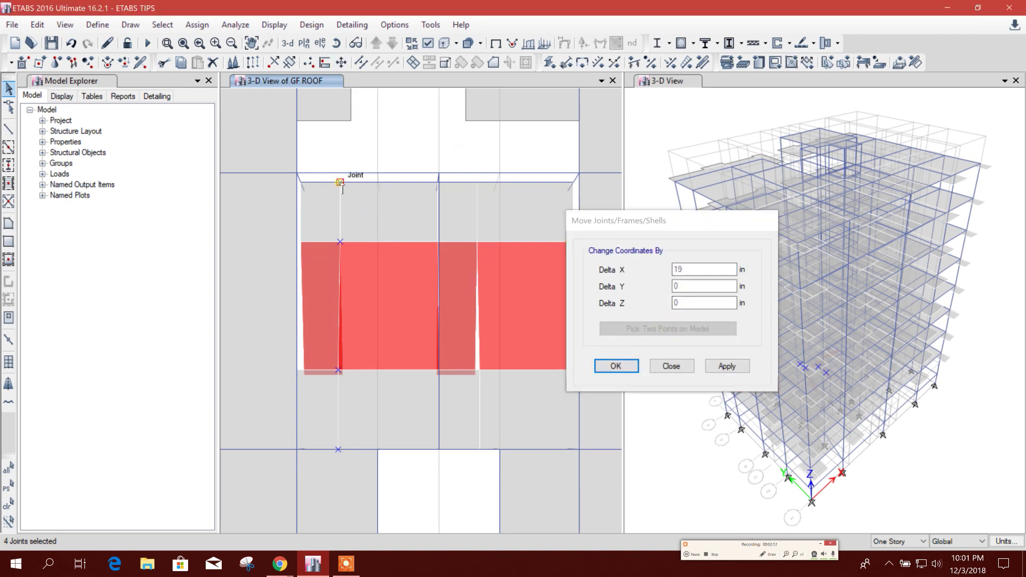
pyautogui.scroll(2, 389, 183)
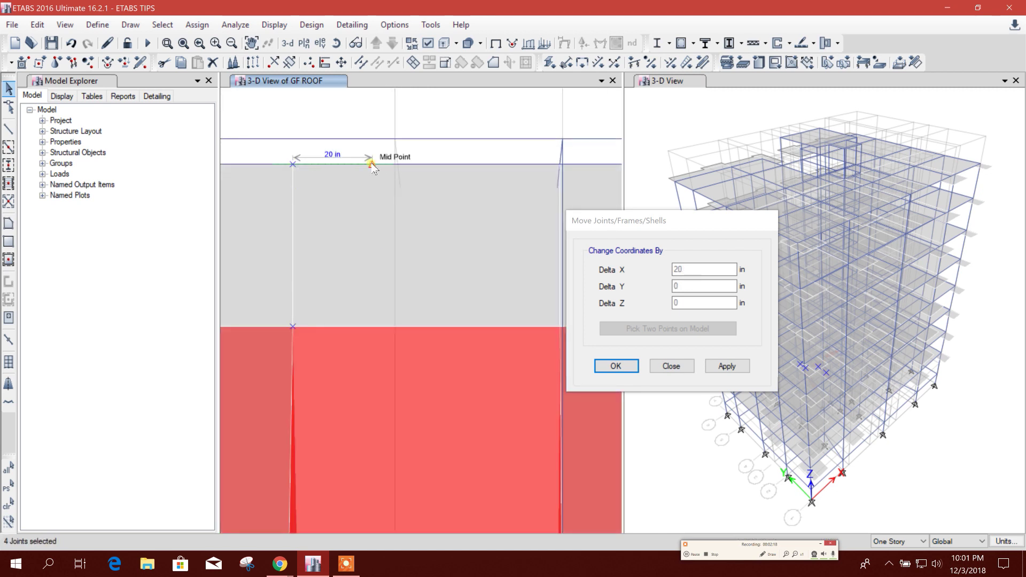
pyautogui.click(372, 165)
pyautogui.click(726, 367)
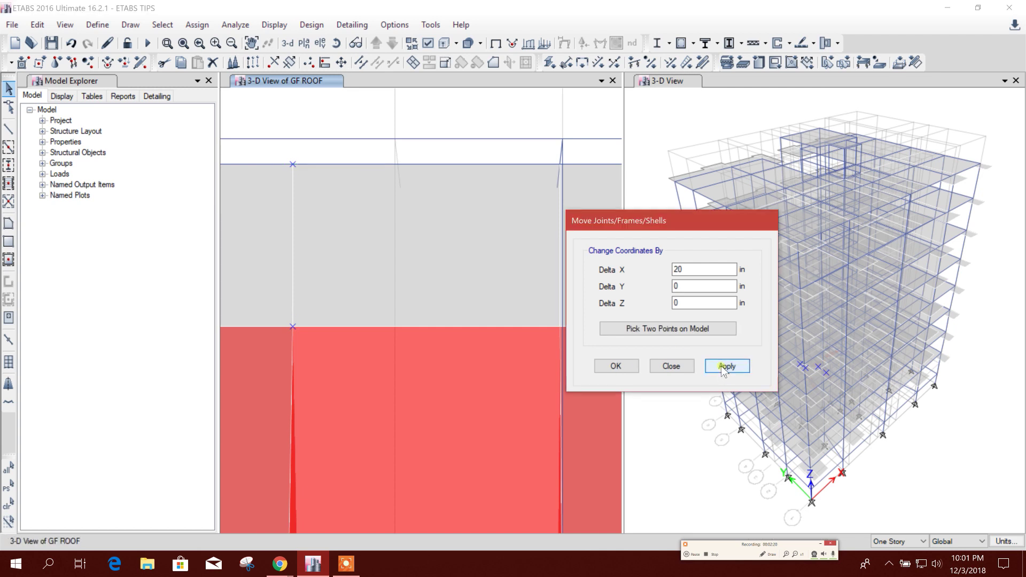
pyautogui.click(671, 367)
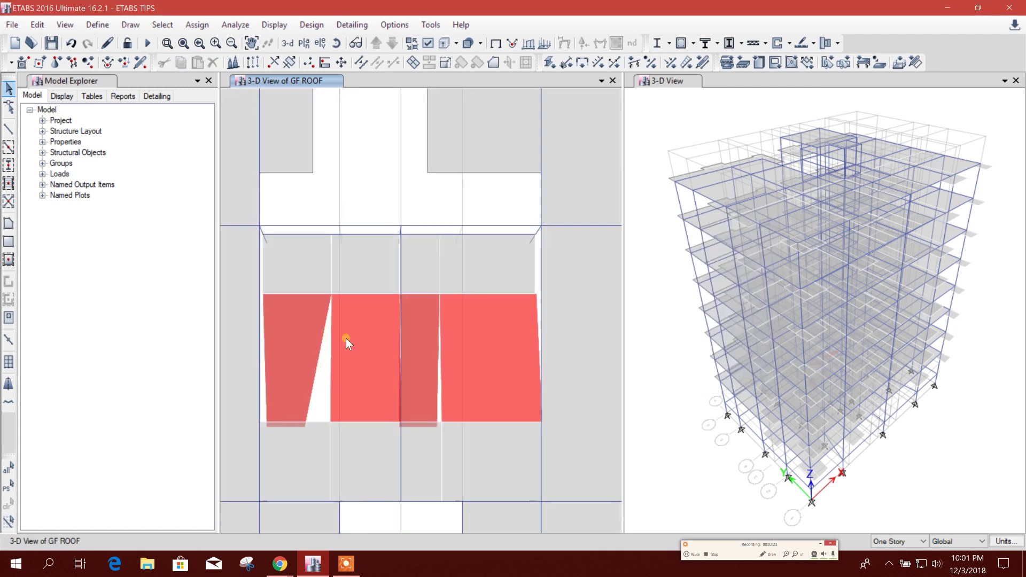
# Step: Select the four joints along the slab division line between grids F and G and move them 19.5 in in X, using the upper beam's midpoint as target
pyautogui.moveTo(312, 396); pyautogui.dragTo(356, 340, button='middle')
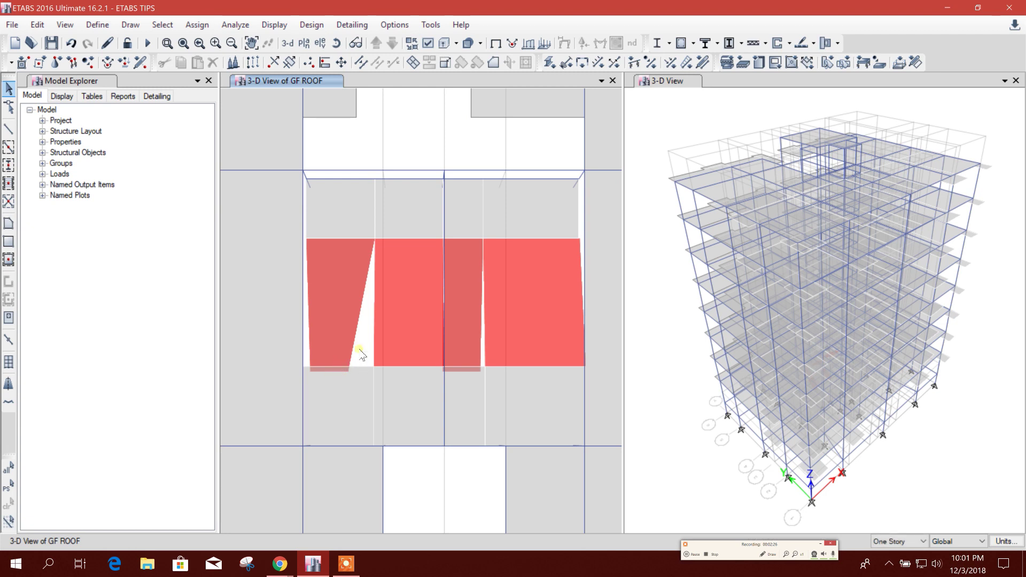
pyautogui.moveTo(385, 325); pyautogui.dragTo(332, 341, button='middle')
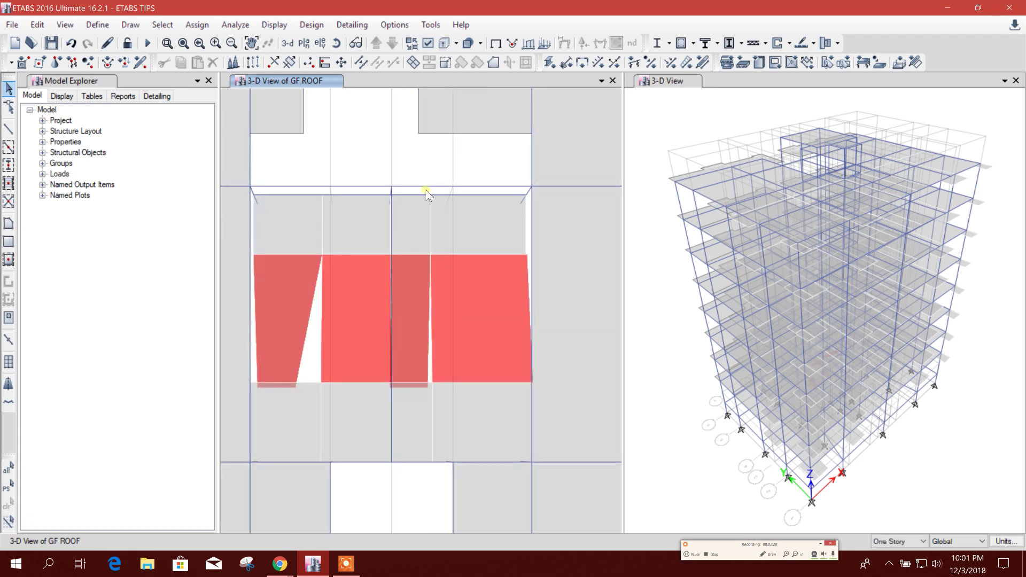
pyautogui.click(441, 221)
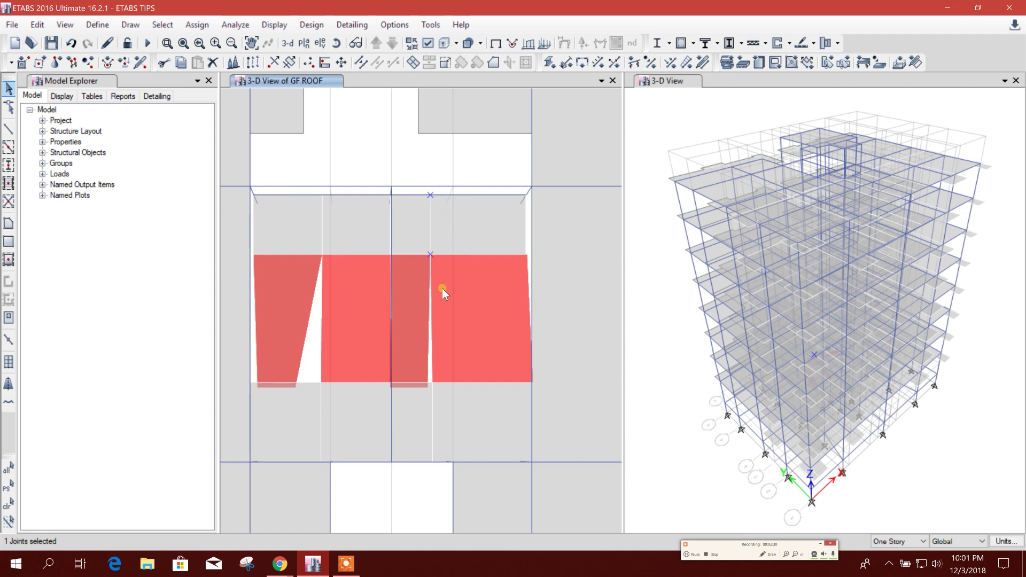
pyautogui.moveTo(425, 378); pyautogui.dragTo(443, 409)
pyautogui.click(433, 462)
pyautogui.click(342, 63)
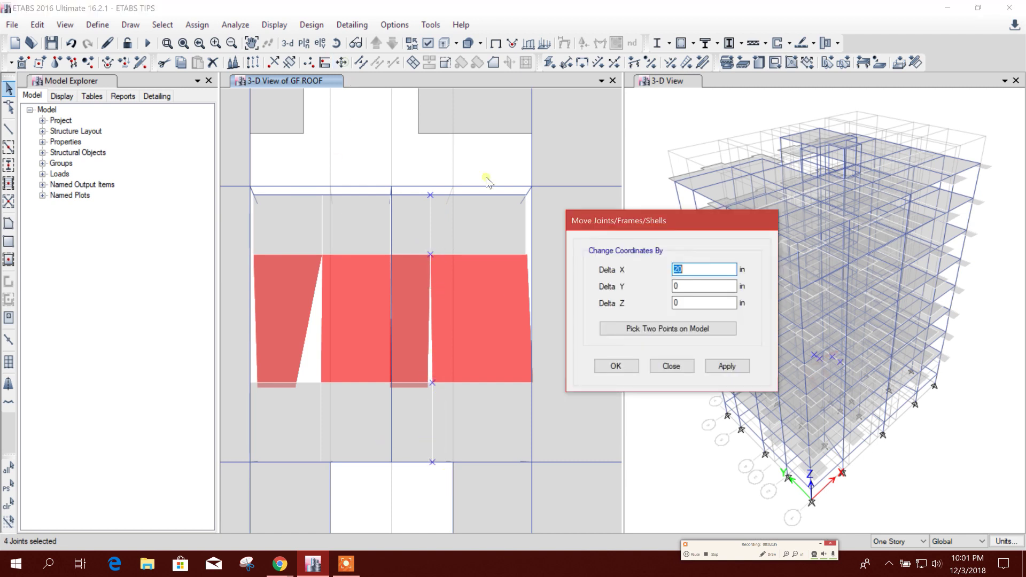
pyautogui.click(666, 328)
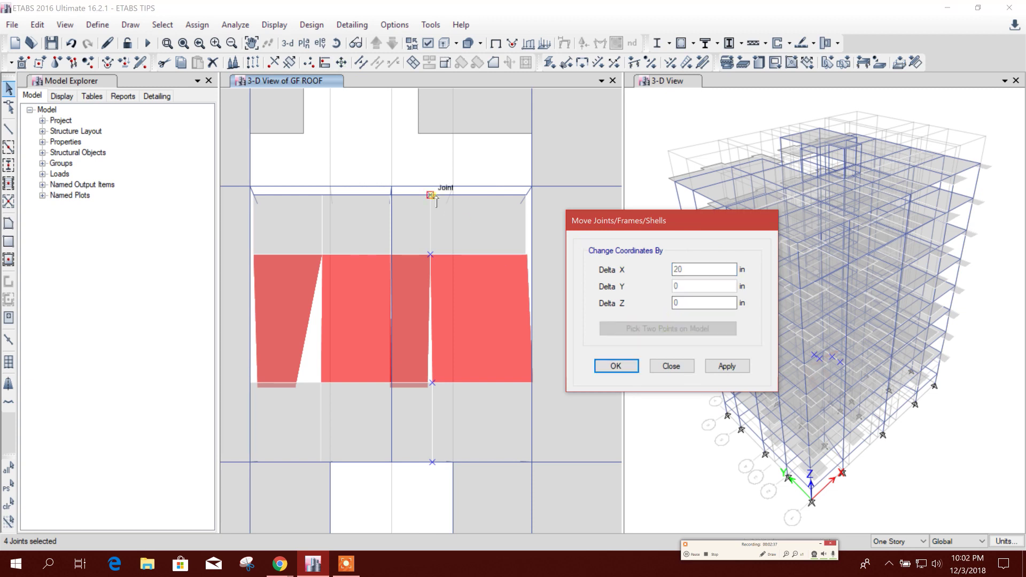
pyautogui.click(431, 196)
pyautogui.click(456, 196)
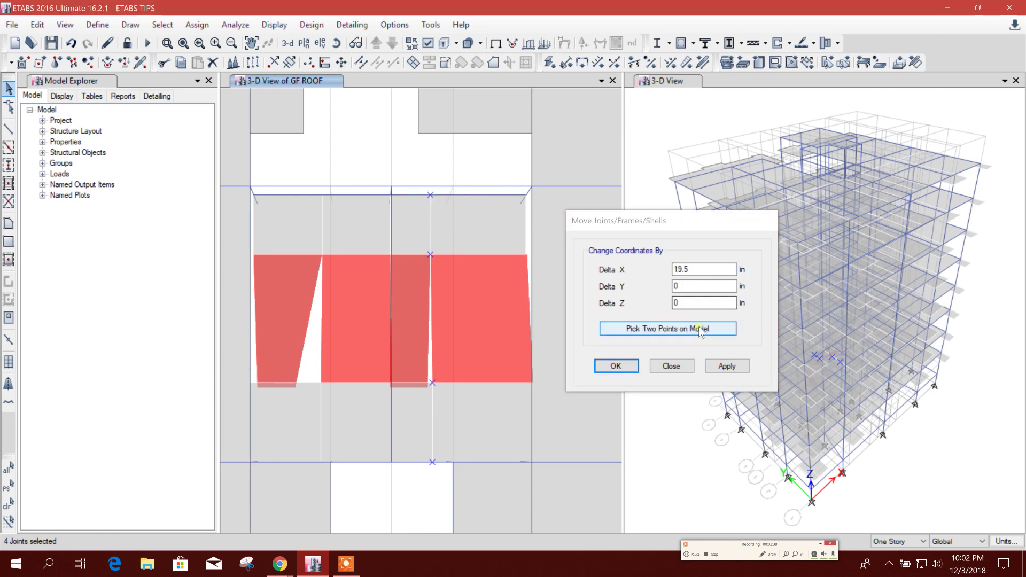
pyautogui.click(726, 366)
pyautogui.click(671, 366)
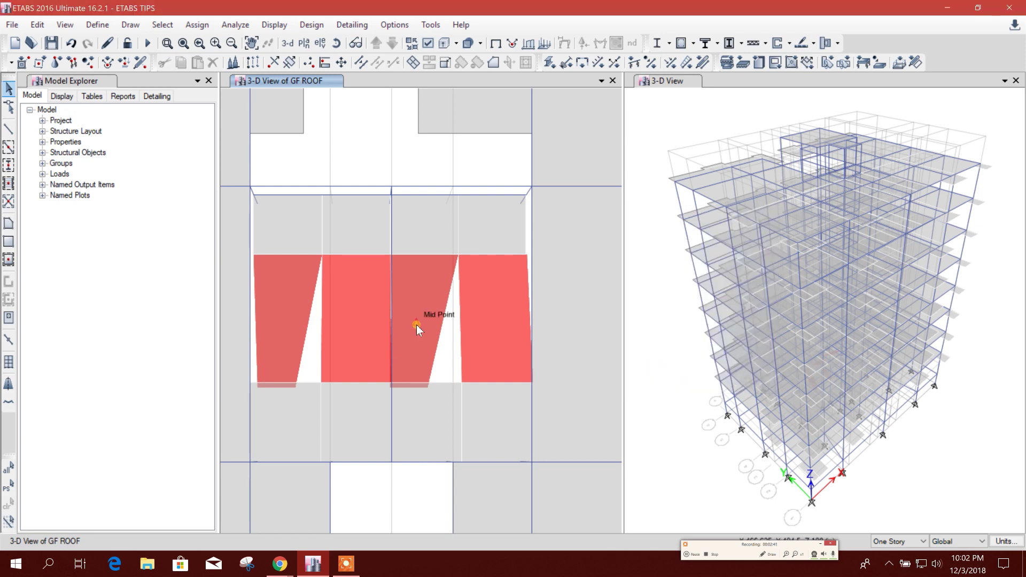
# Step: Examine the RefPl L1 and GB plans against the GF ROOF perspective to locate the lower ends of the skewed stair flights
pyautogui.scroll(-3, 416, 325)
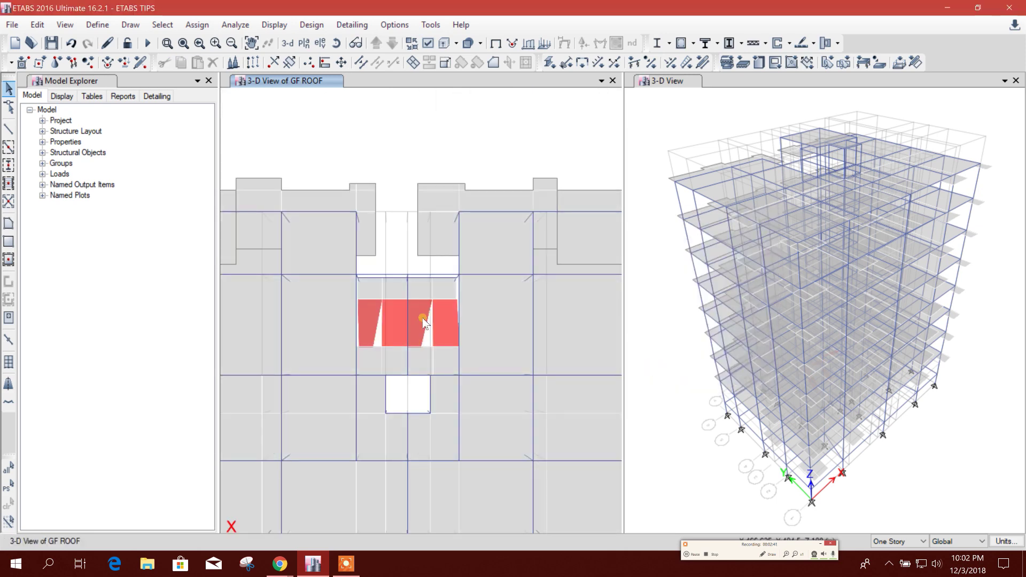
pyautogui.click(356, 42)
pyautogui.click(392, 43)
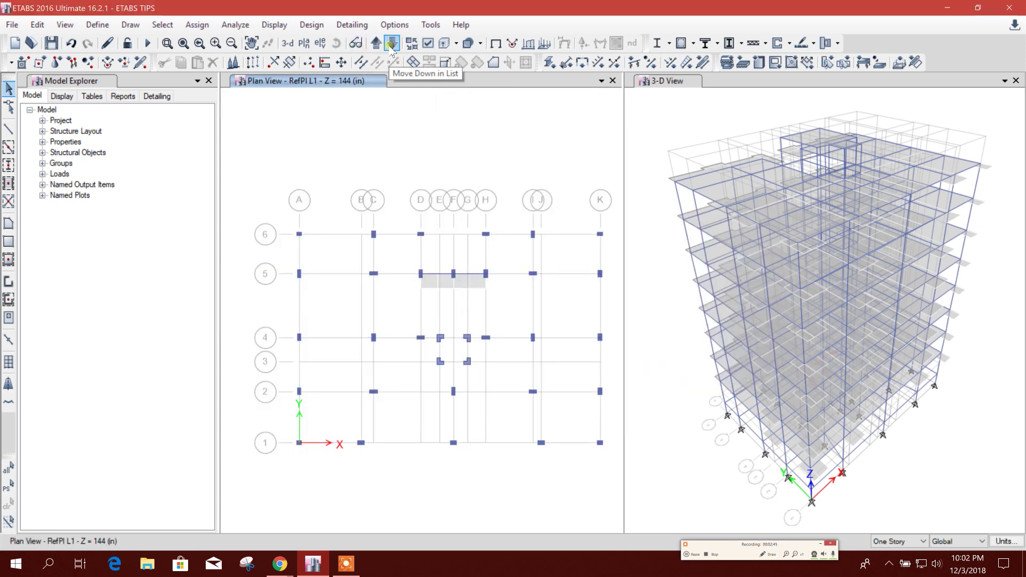
pyautogui.click(375, 45)
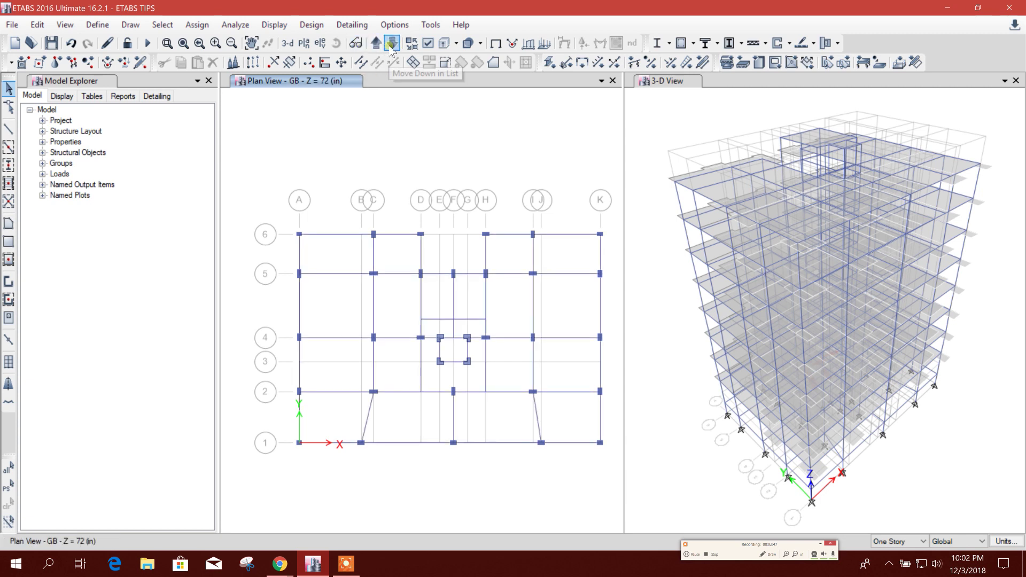
pyautogui.click(374, 45)
pyautogui.click(356, 42)
pyautogui.scroll(5, 412, 300)
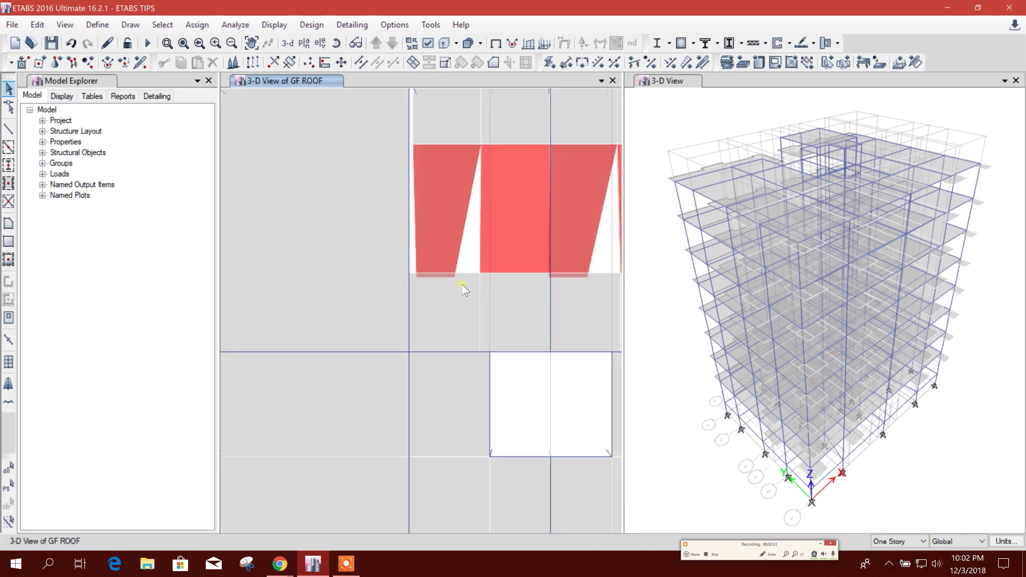
# Step: On the GB plan, move the stair joint on the beam between grids D and E by 20 in in X only
pyautogui.click(356, 44)
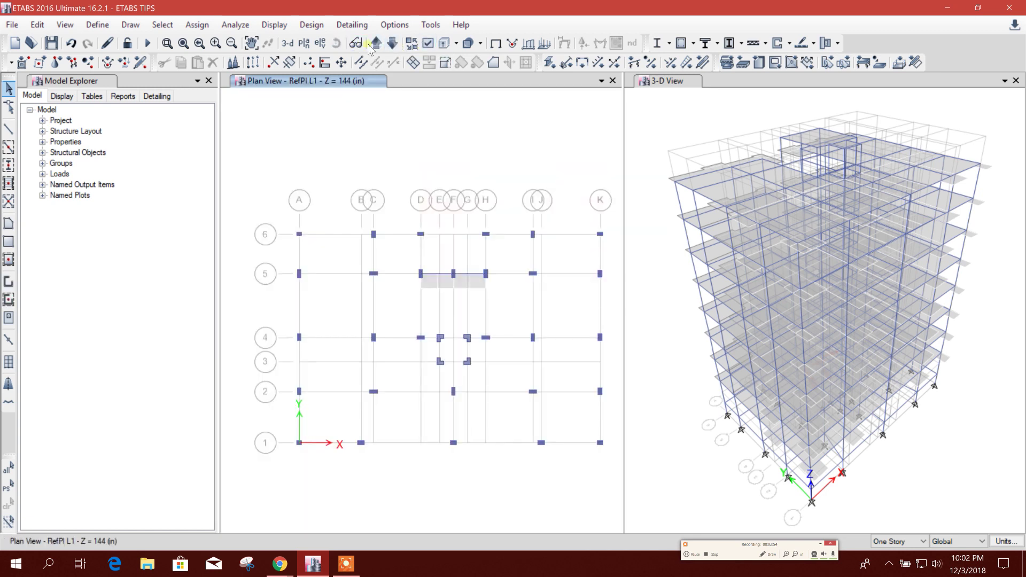
pyautogui.click(392, 43)
pyautogui.scroll(3, 447, 326)
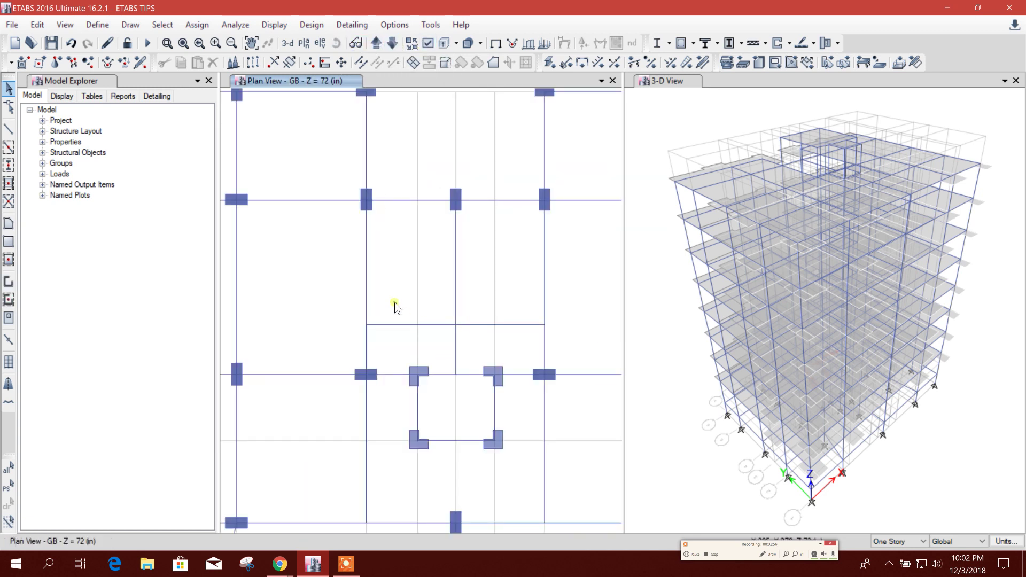
pyautogui.click(420, 353)
pyautogui.hotkey('ctrl', 'm')
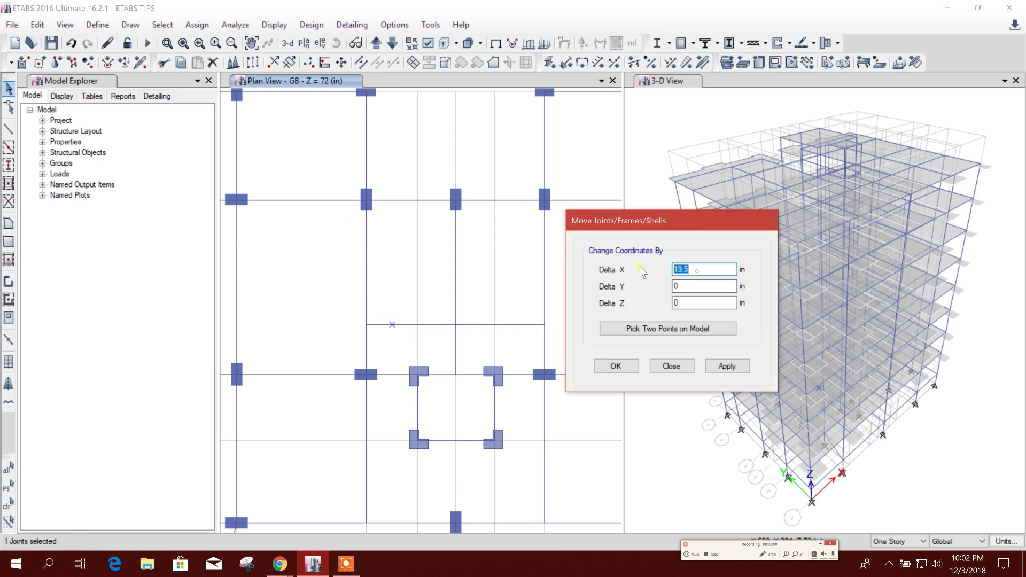
pyautogui.write('20')
pyautogui.click(727, 366)
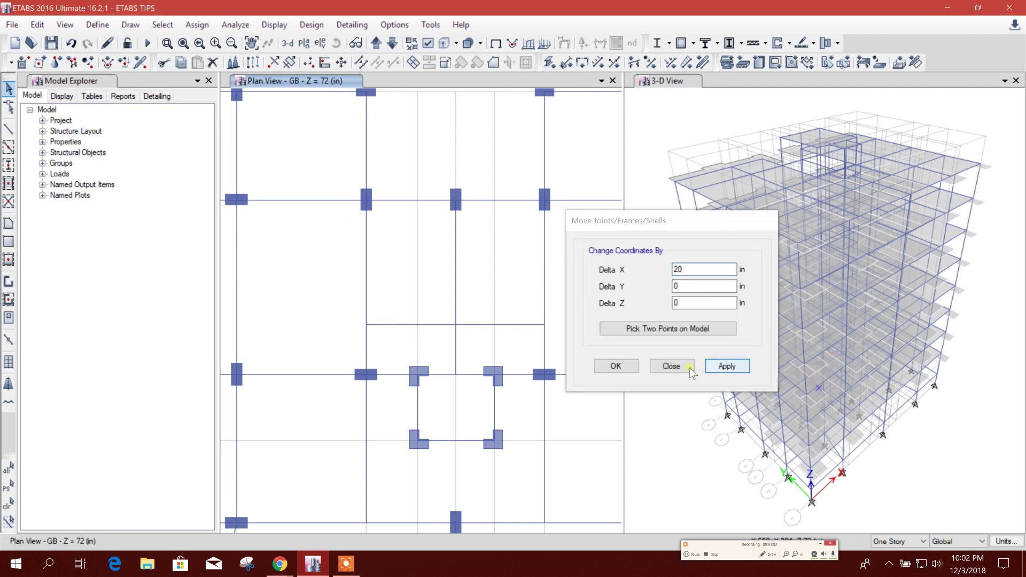
pyautogui.click(677, 367)
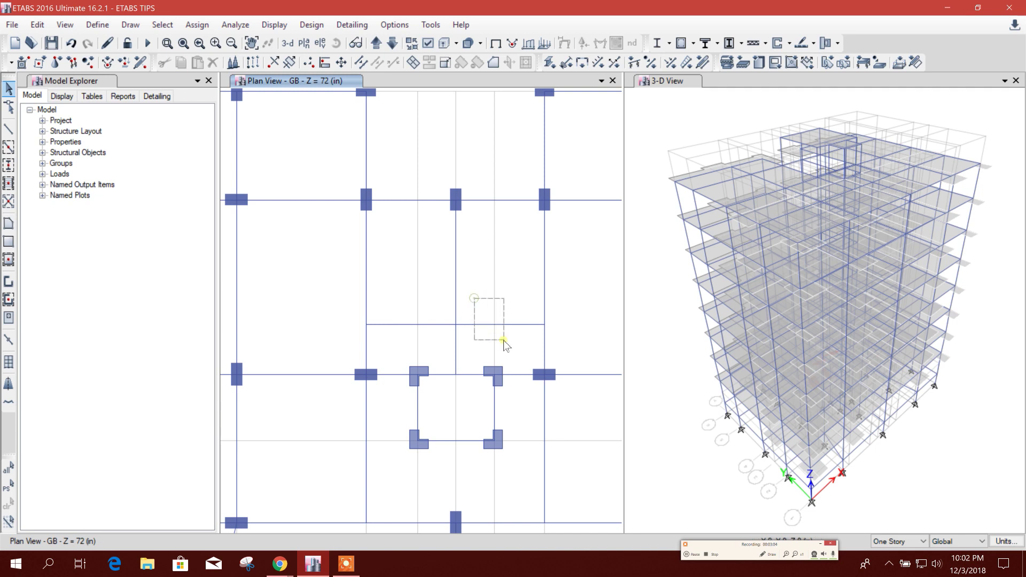
# Step: Move the GB stair joint on the same beam between grids F and G by 19.5 in in X only
pyautogui.moveTo(505, 345); pyautogui.dragTo(505, 345)
pyautogui.click(341, 63)
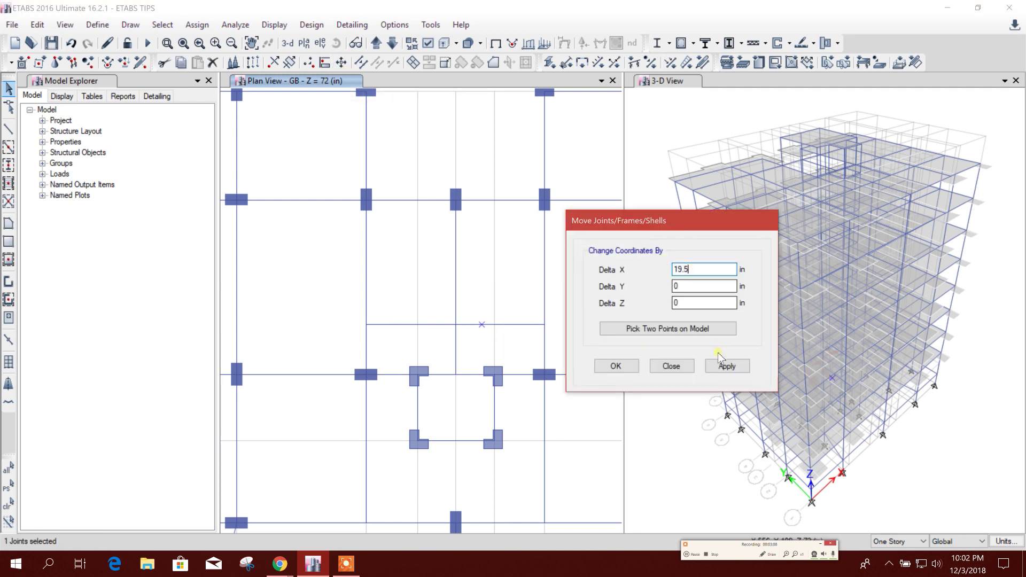
pyautogui.click(727, 367)
pyautogui.click(689, 366)
# Step: Return to the GF ROOF perspective and select all stair flights and upper landing slabs between grids D and H
pyautogui.click(376, 43)
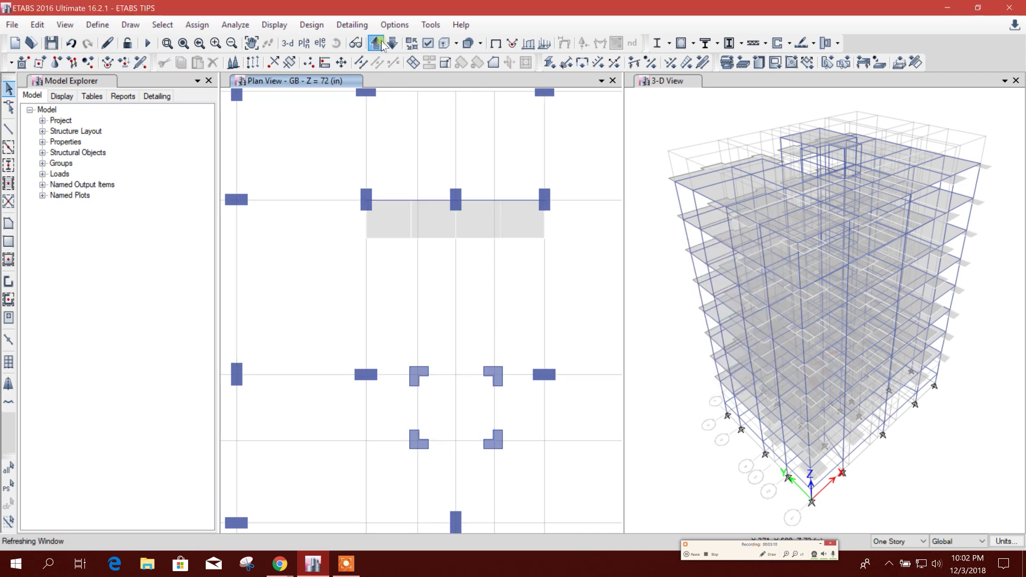
pyautogui.click(377, 42)
pyautogui.click(355, 42)
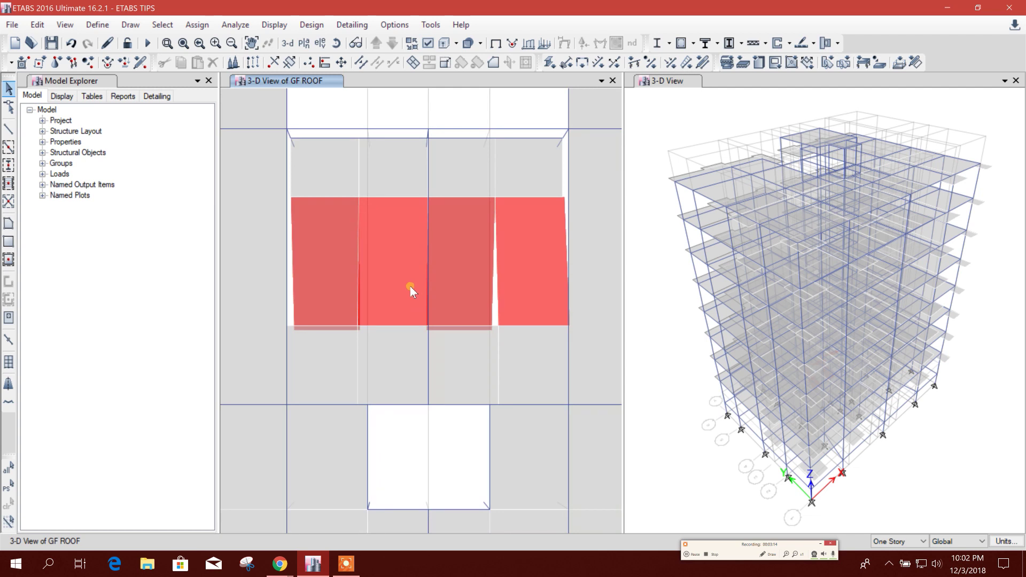
pyautogui.scroll(-3, 409, 287)
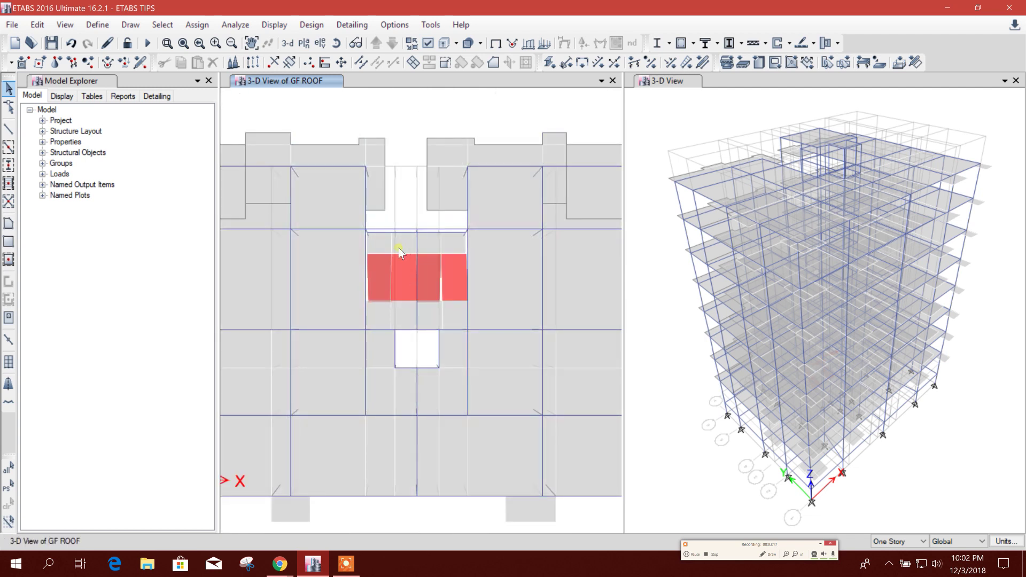
pyautogui.moveTo(397, 268); pyautogui.dragTo(382, 235)
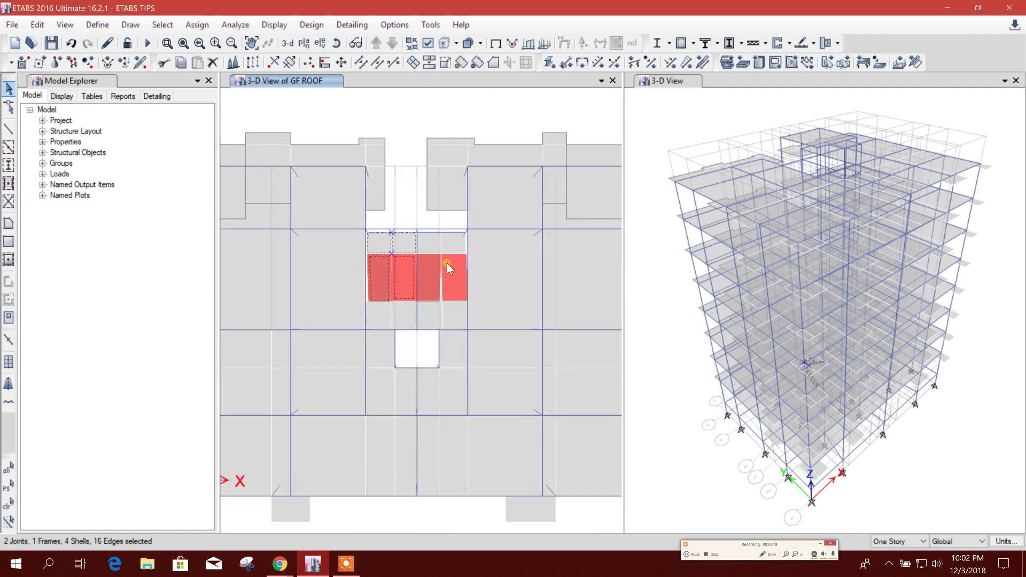
pyautogui.moveTo(445, 262); pyautogui.dragTo(434, 231)
pyautogui.scroll(3, 447, 273)
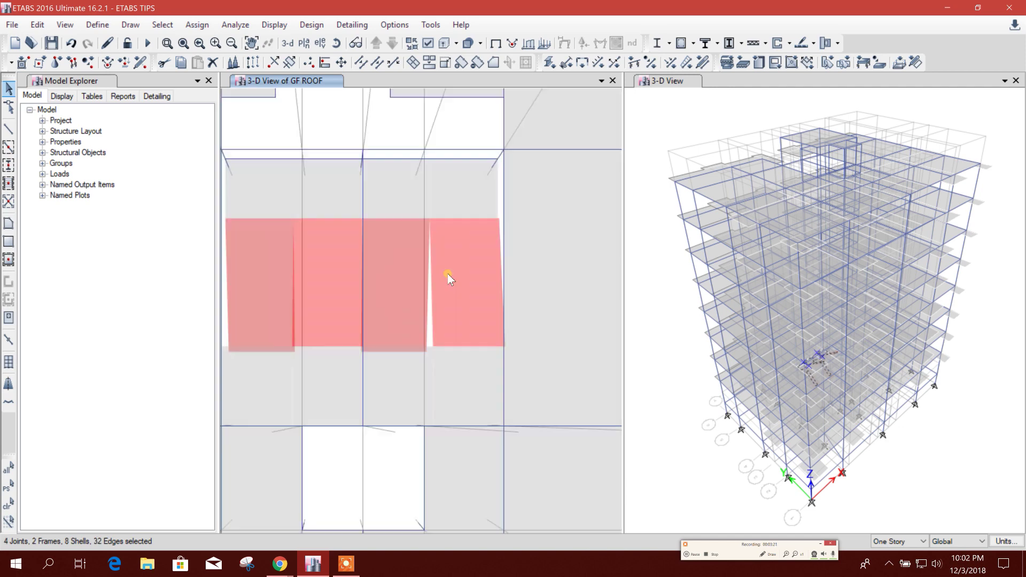
pyautogui.scroll(-3, 447, 273)
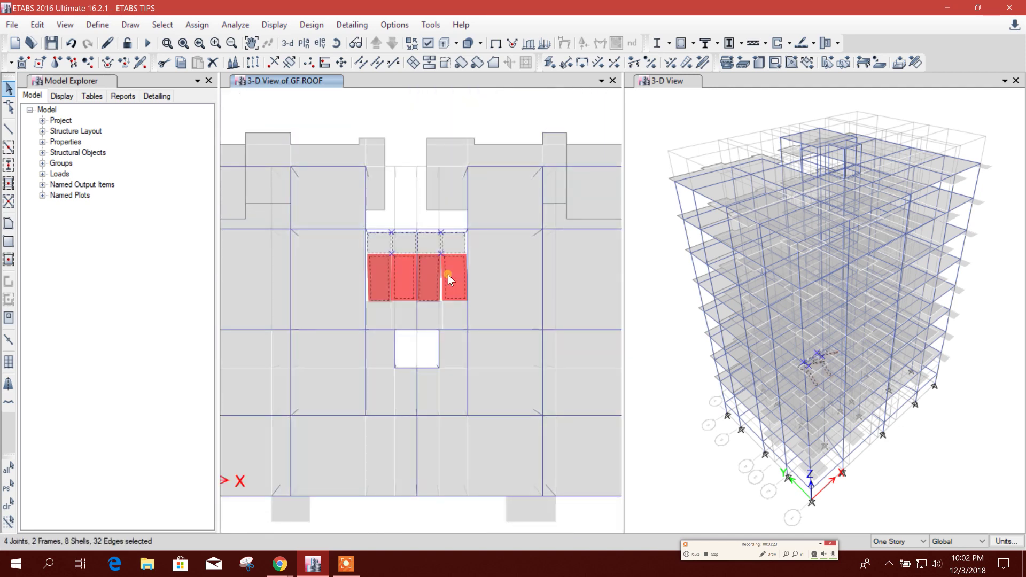
# Step: Replicate the selected stair flights and landings by story from 1F ROOF through 8F ROOF, keeping the original objects
pyautogui.click(253, 62)
pyautogui.click(477, 149)
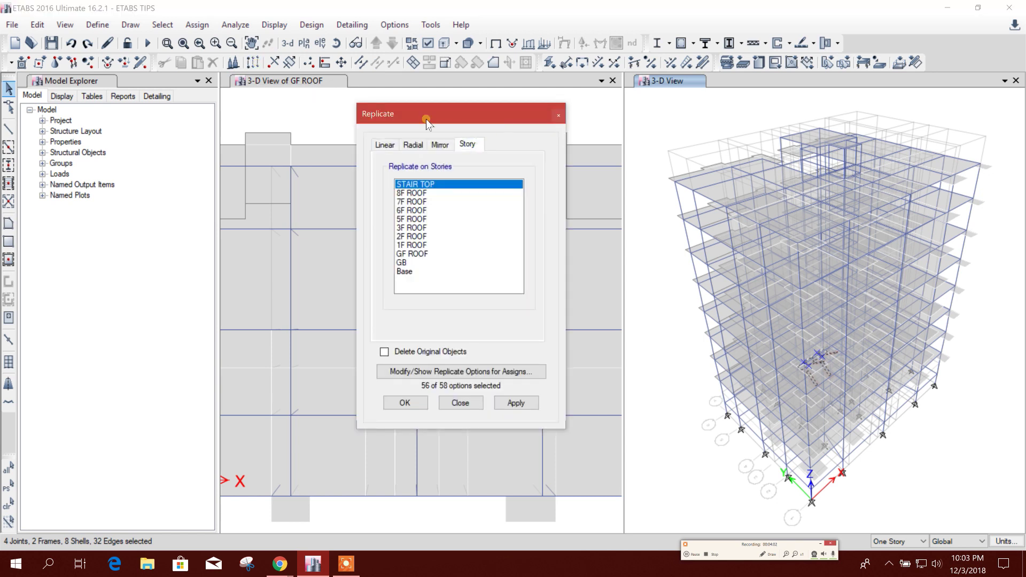
pyautogui.moveTo(466, 115); pyautogui.dragTo(385, 97)
pyautogui.click(346, 235)
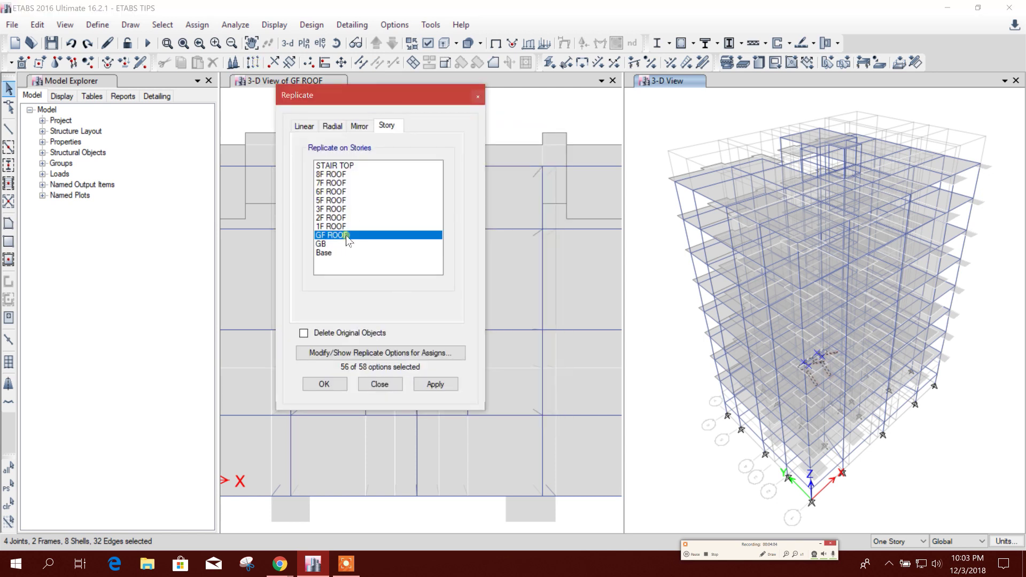
pyautogui.moveTo(345, 226); pyautogui.dragTo(344, 175)
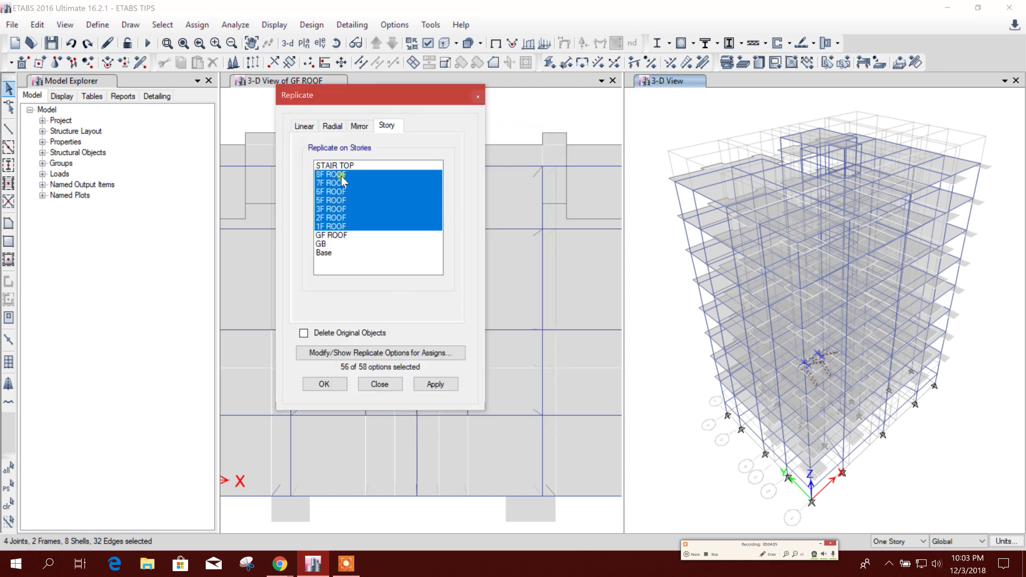
pyautogui.click(448, 385)
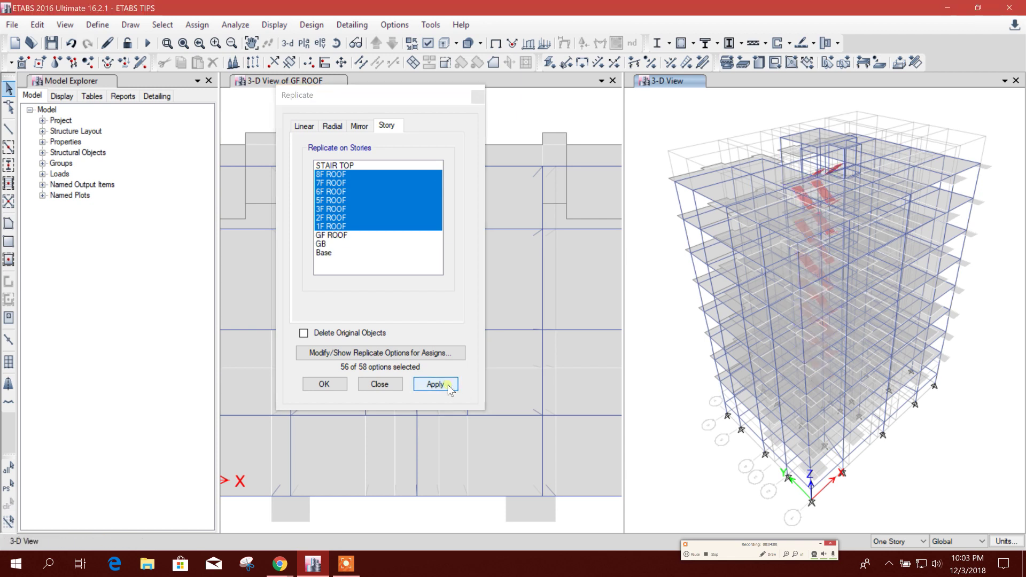
pyautogui.click(373, 385)
# Step: Switch the GF ROOF perspective back to plan and examine the slab and grid layout
pyautogui.click(449, 104)
pyautogui.click(355, 43)
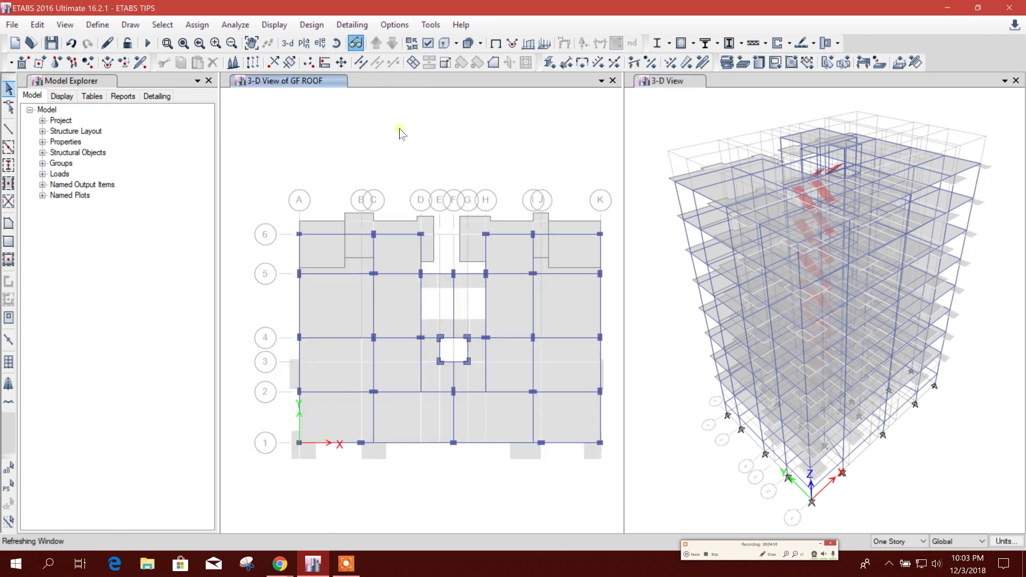
pyautogui.moveTo(558, 476); pyautogui.dragTo(522, 430, button='middle')
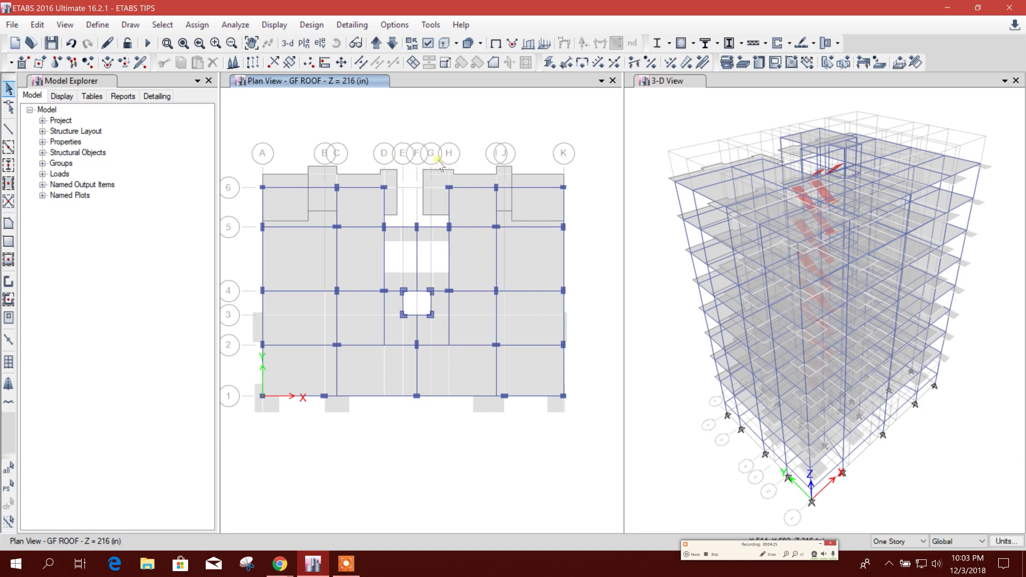
pyautogui.moveTo(457, 156); pyautogui.dragTo(449, 135, button='middle')
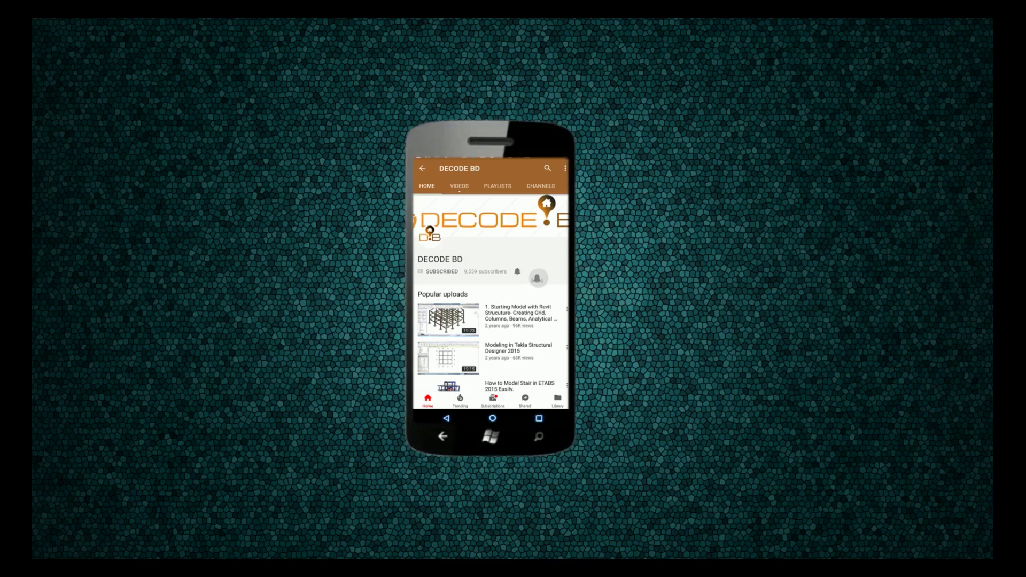